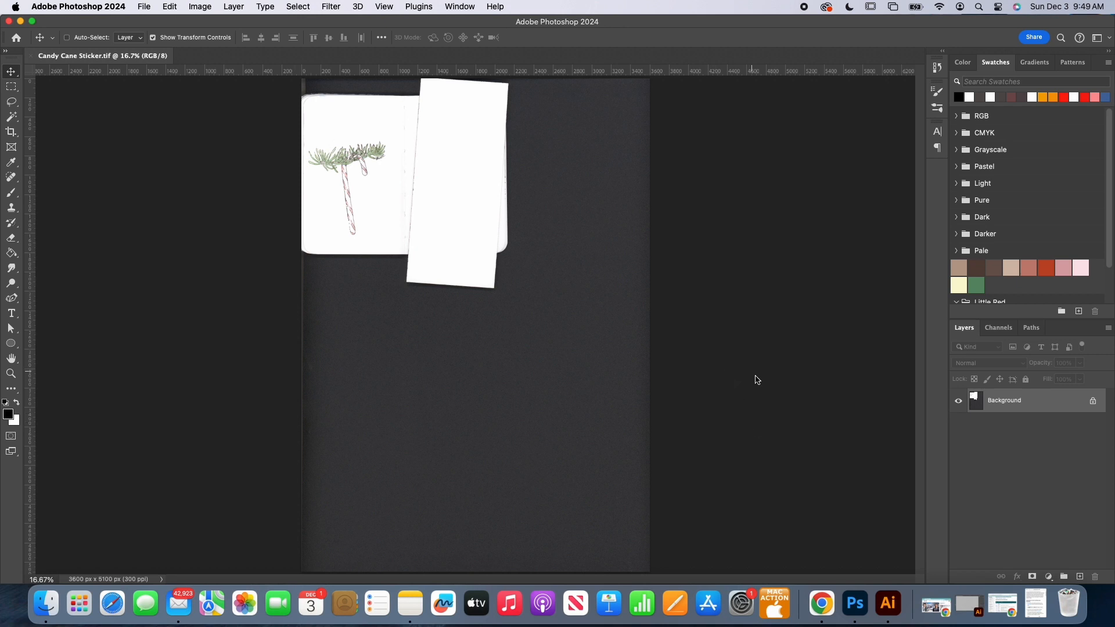
Unlock the background layer and crop the scan at a 4:5 ratio around the candy cane drawing, about 1137 x 1421 px.
{"action": "left_click", "coordinate": [1093, 402]}
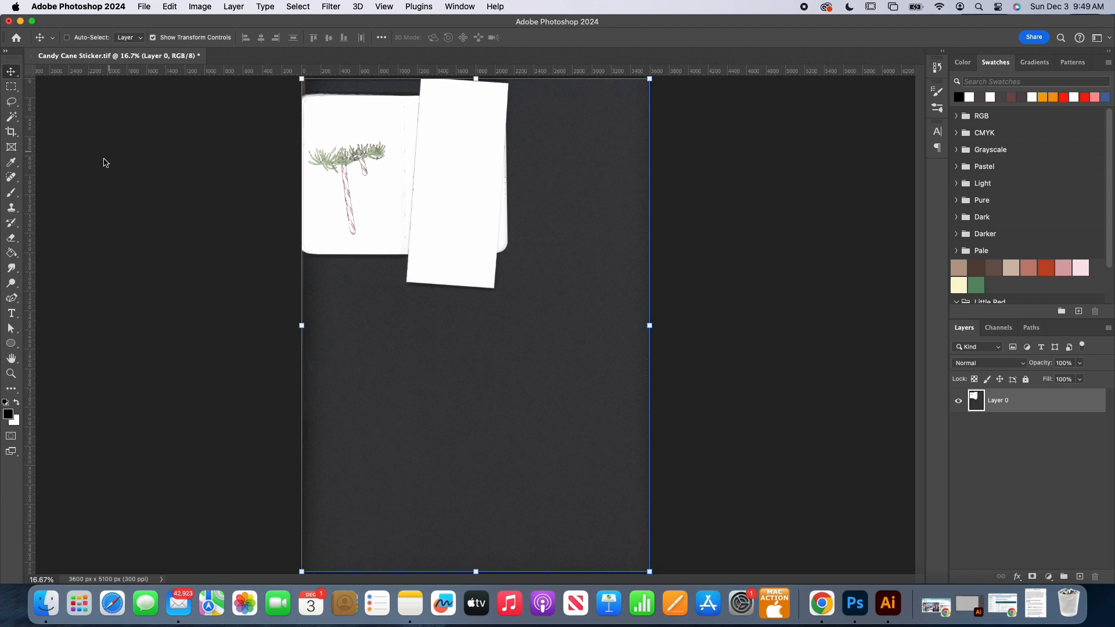
{"action": "left_click", "coordinate": [10, 134]}
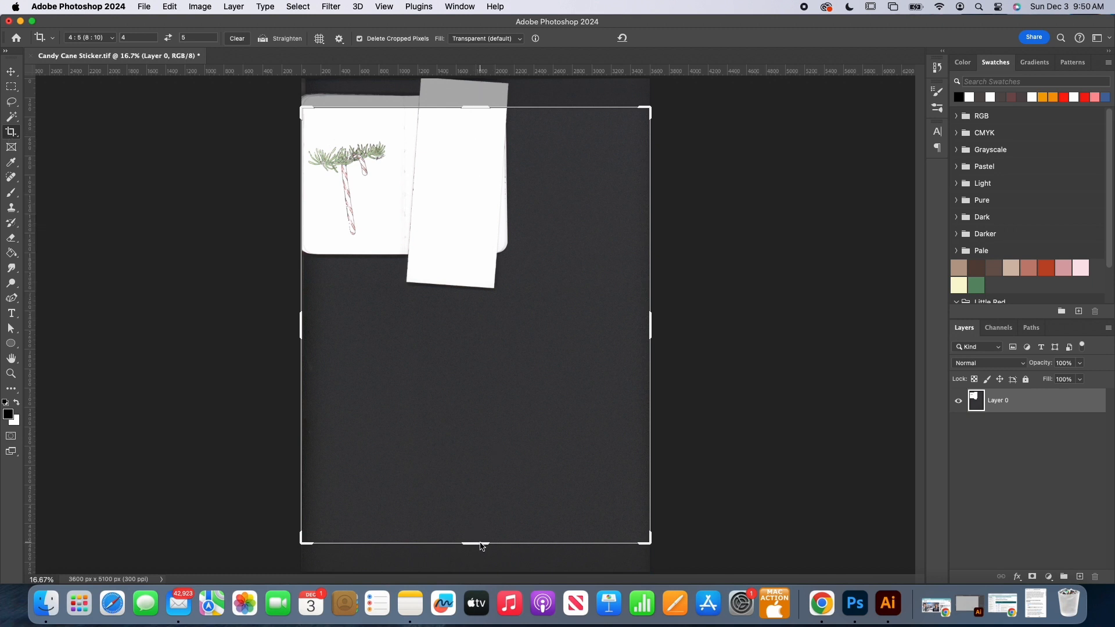
{"action": "left_click_drag", "start_coordinate": [481, 546], "coordinate": [461, 387]}
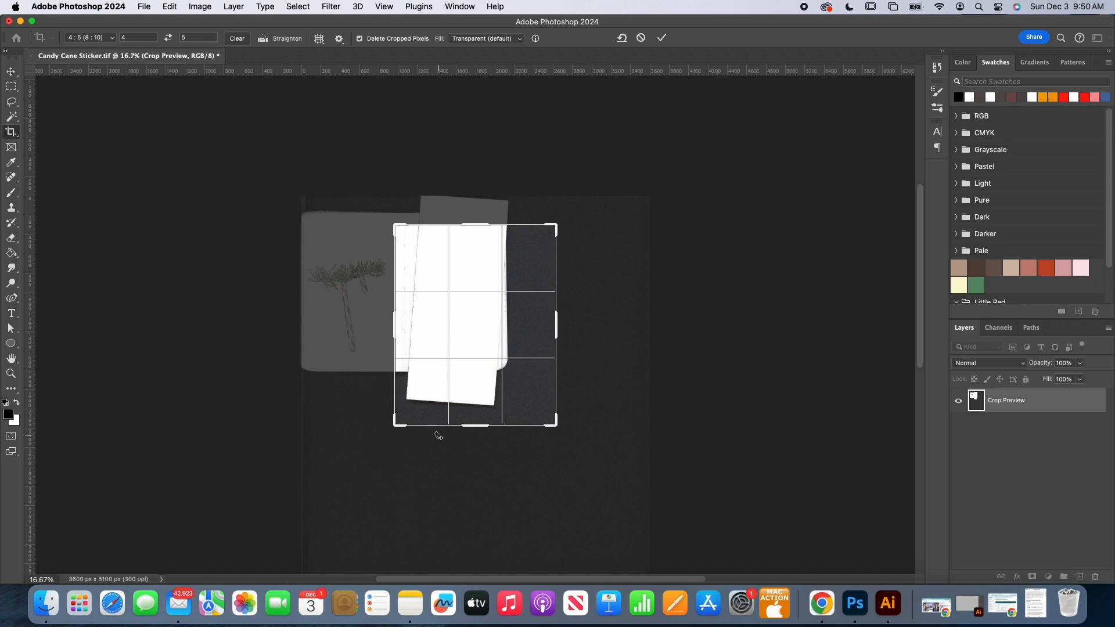
{"action": "scroll", "coordinate": [469, 312], "scroll_direction": "left", "scroll_amount": 5}
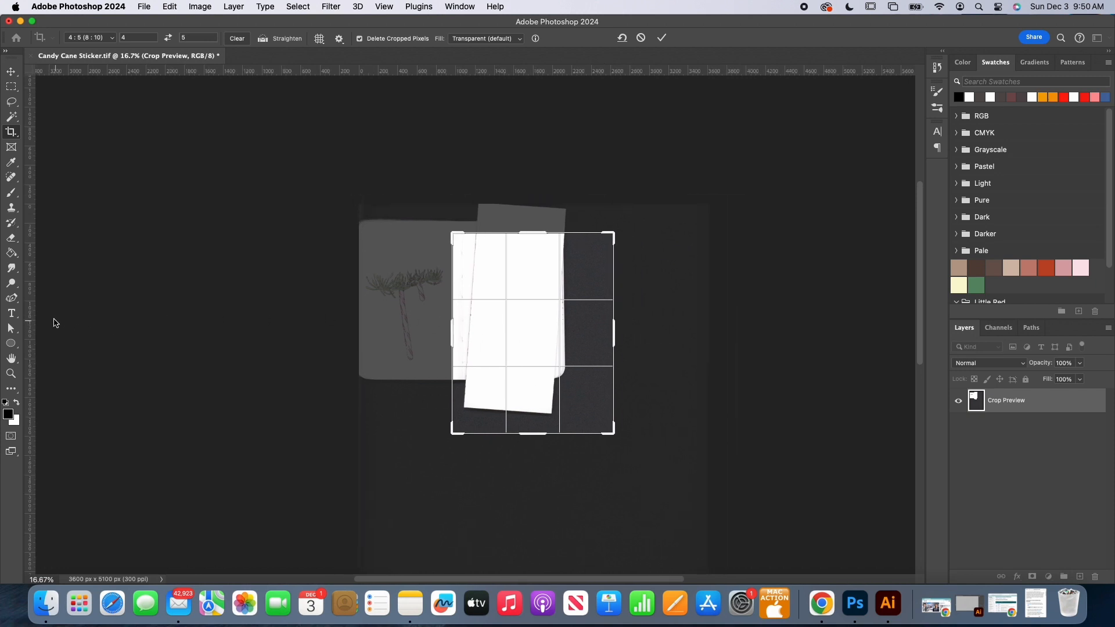
{"action": "left_click_drag", "start_coordinate": [517, 313], "coordinate": [609, 335]}
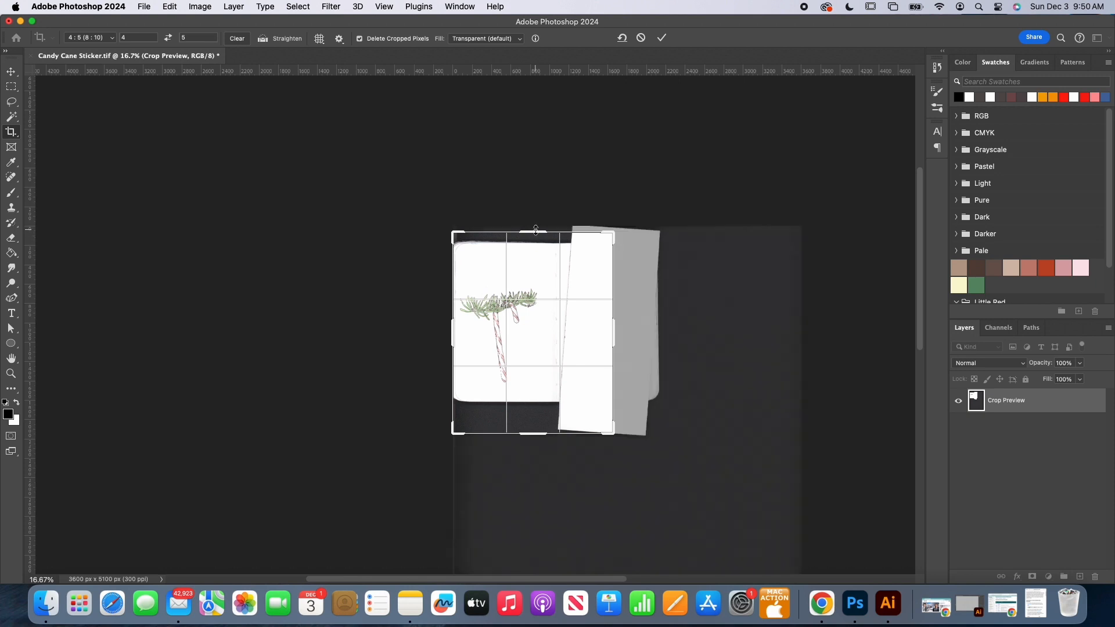
{"action": "left_click_drag", "start_coordinate": [535, 236], "coordinate": [533, 236]}
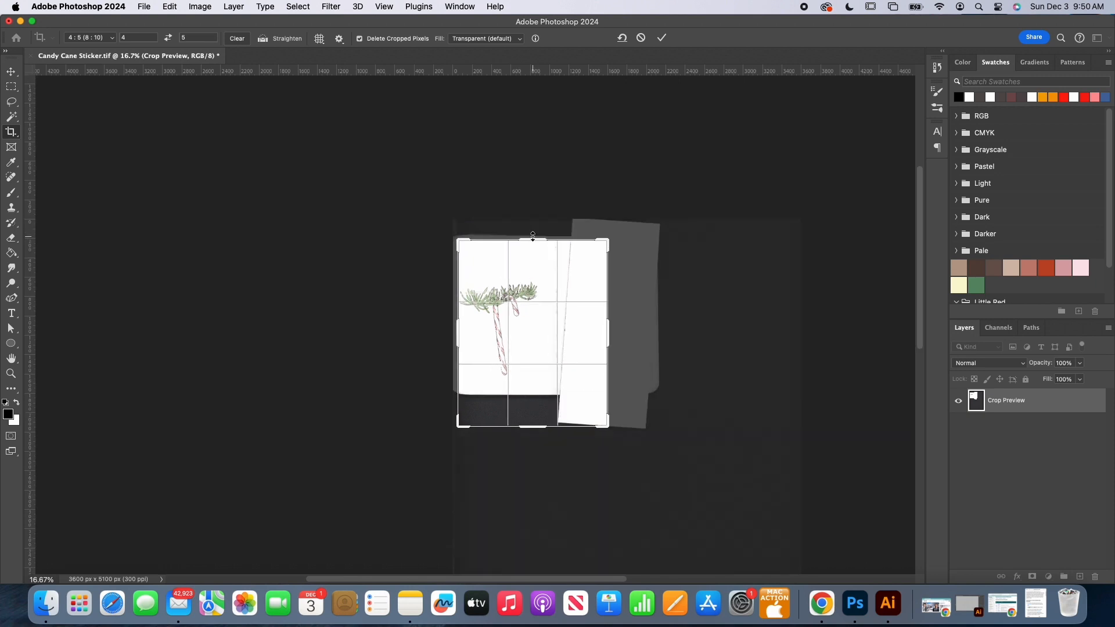
{"action": "mouse_move", "coordinate": [511, 296]}
{"action": "left_mouse_down"}
{"action": "mouse_move", "coordinate": [538, 300]}
{"action": "mouse_move", "coordinate": [520, 300]}
{"action": "left_mouse_up"}
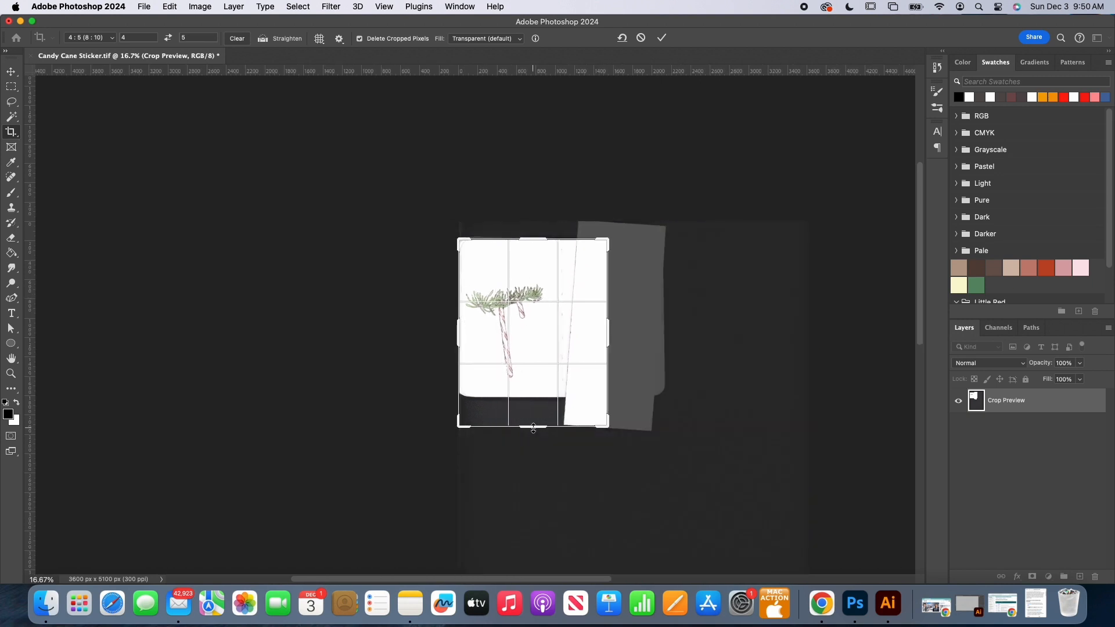
{"action": "left_click_drag", "start_coordinate": [533, 428], "coordinate": [538, 379]}
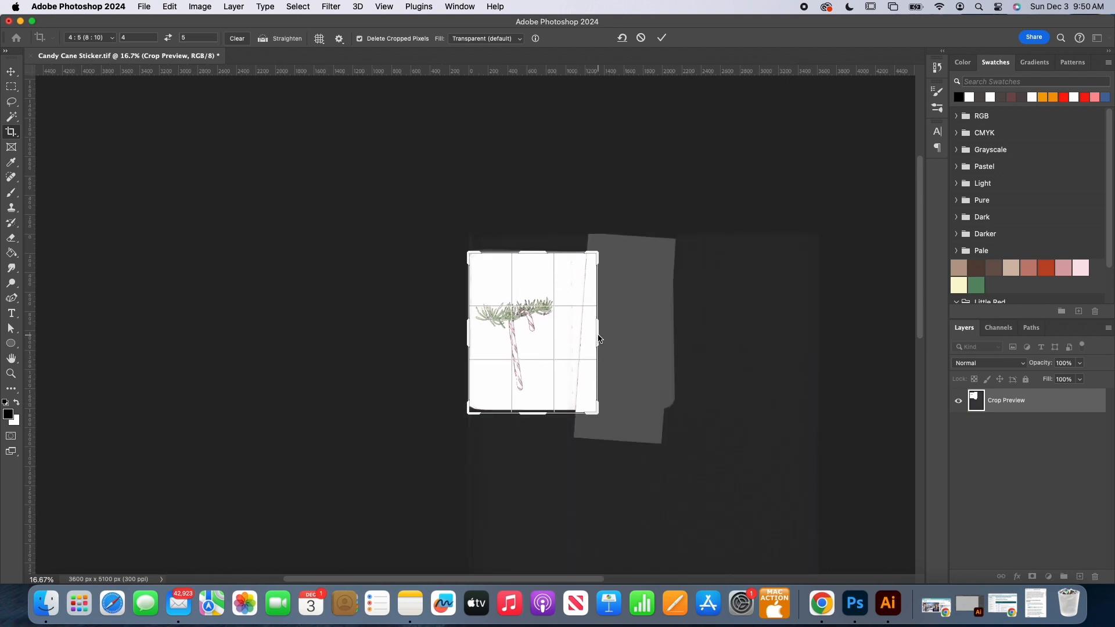
{"action": "left_click_drag", "start_coordinate": [597, 339], "coordinate": [587, 336]}
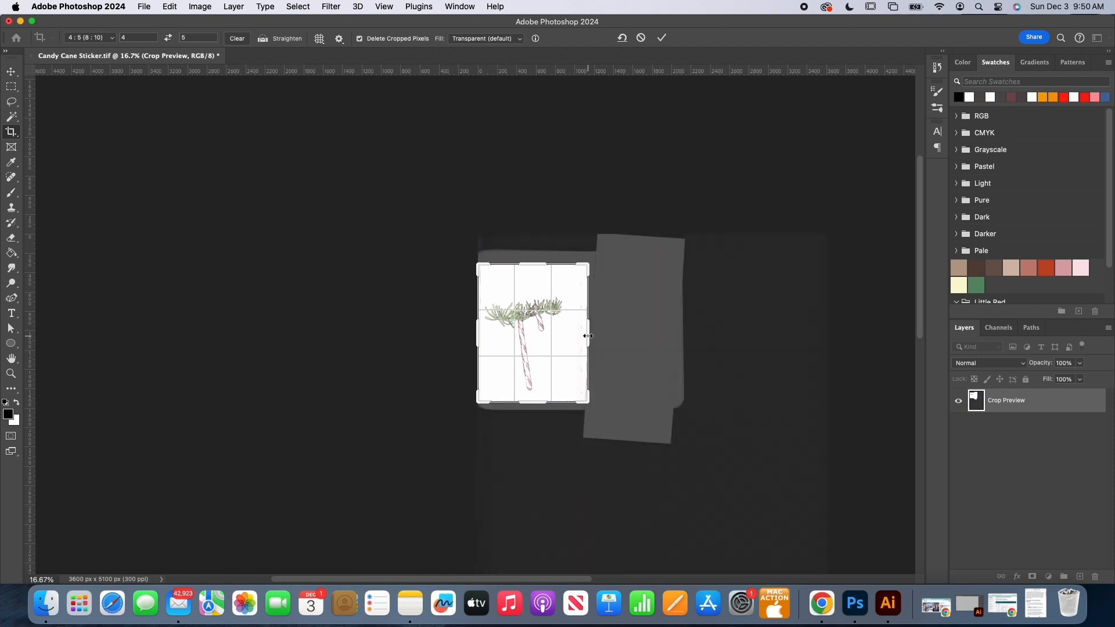
{"action": "key", "text": "Return"}
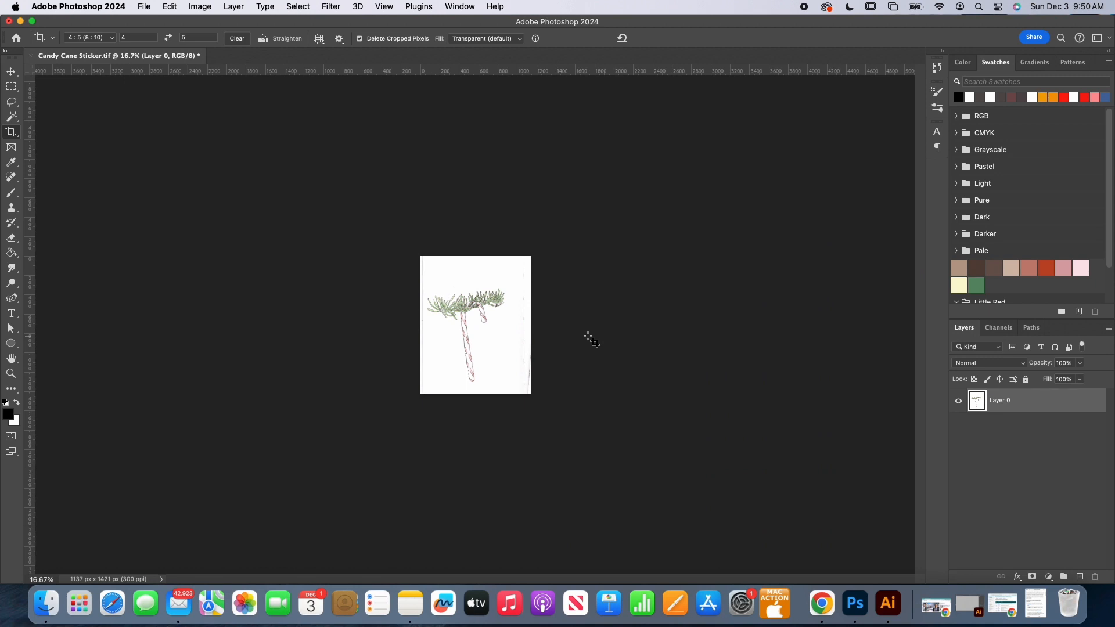
Select the candy cane and pine branch artwork automatically with the Select Subject command.
{"action": "key", "text": "super+equal"}
{"action": "key", "text": "super+equal"}
{"action": "key", "text": "super+equal"}
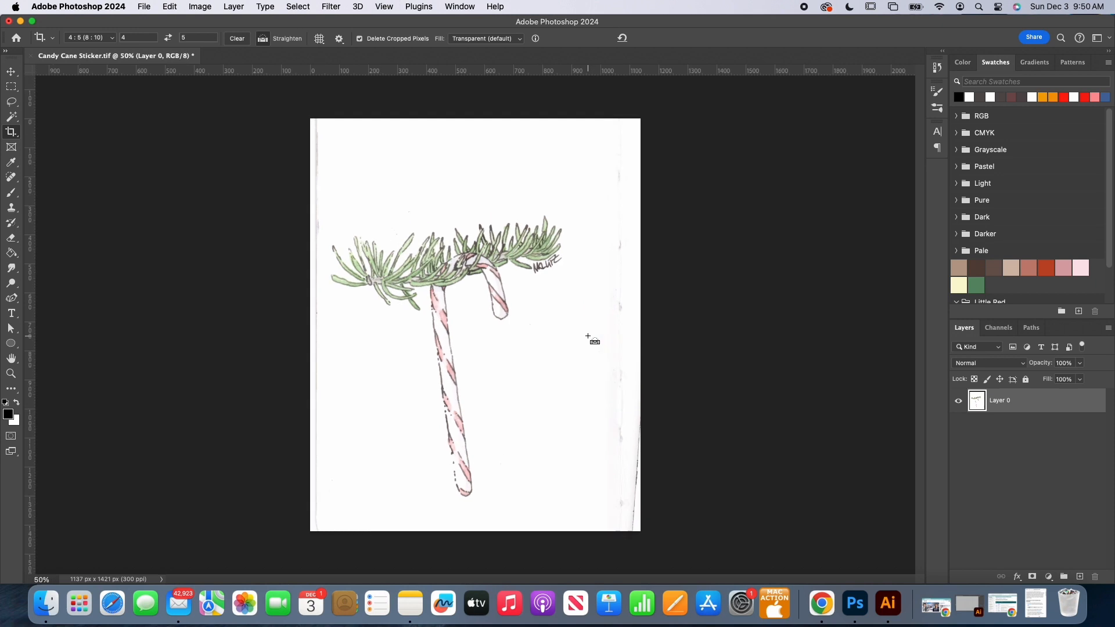
{"action": "key", "text": "super+equal"}
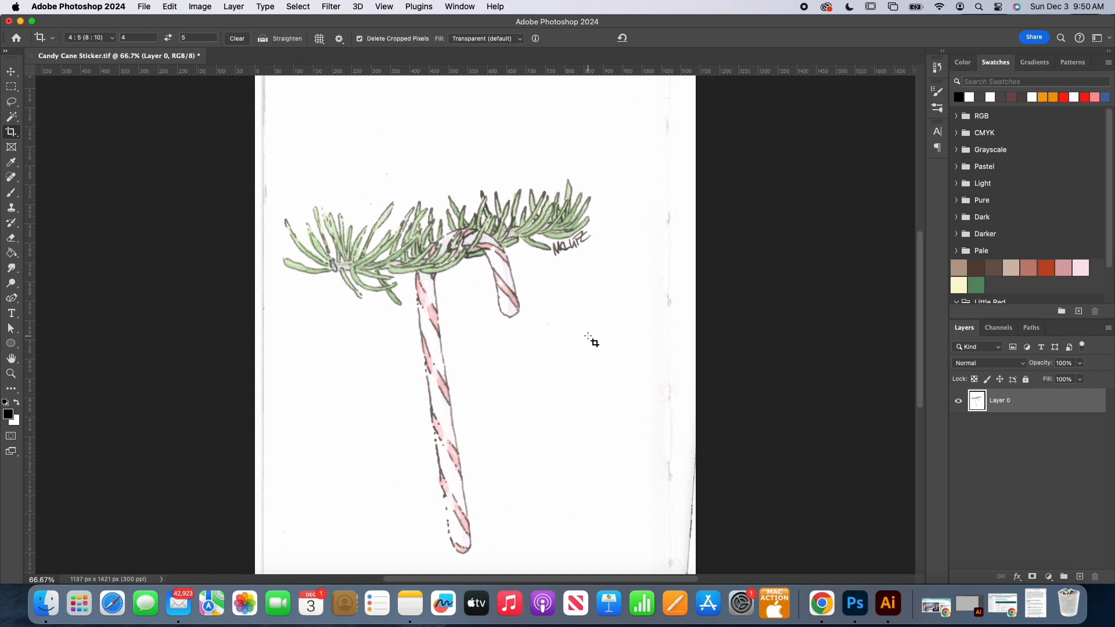
{"action": "left_click", "coordinate": [304, 8]}
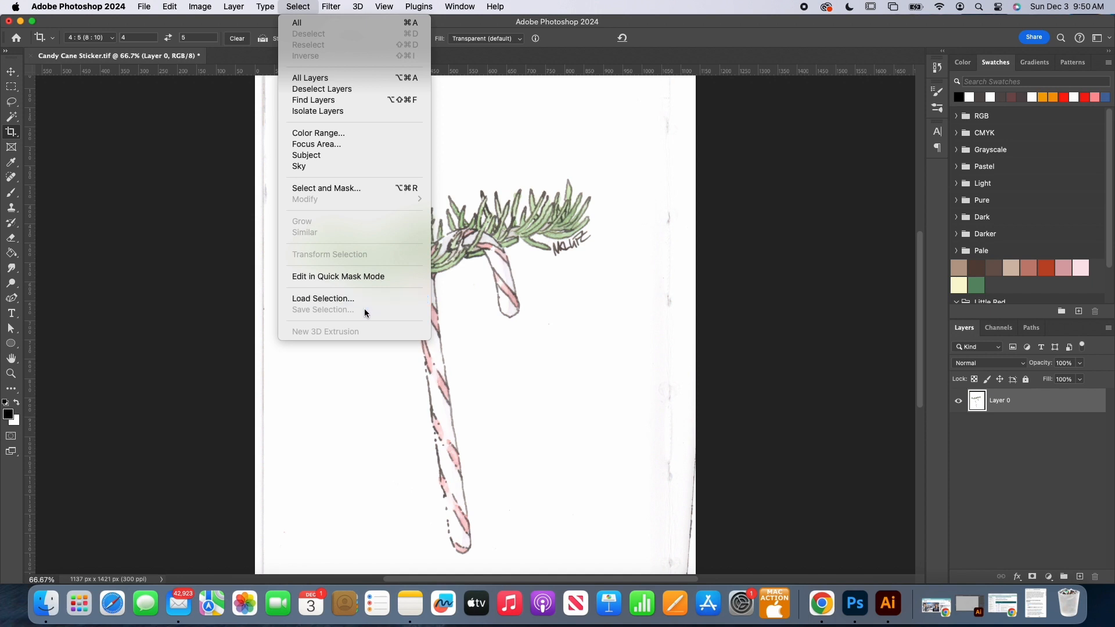
{"action": "left_click", "coordinate": [333, 154]}
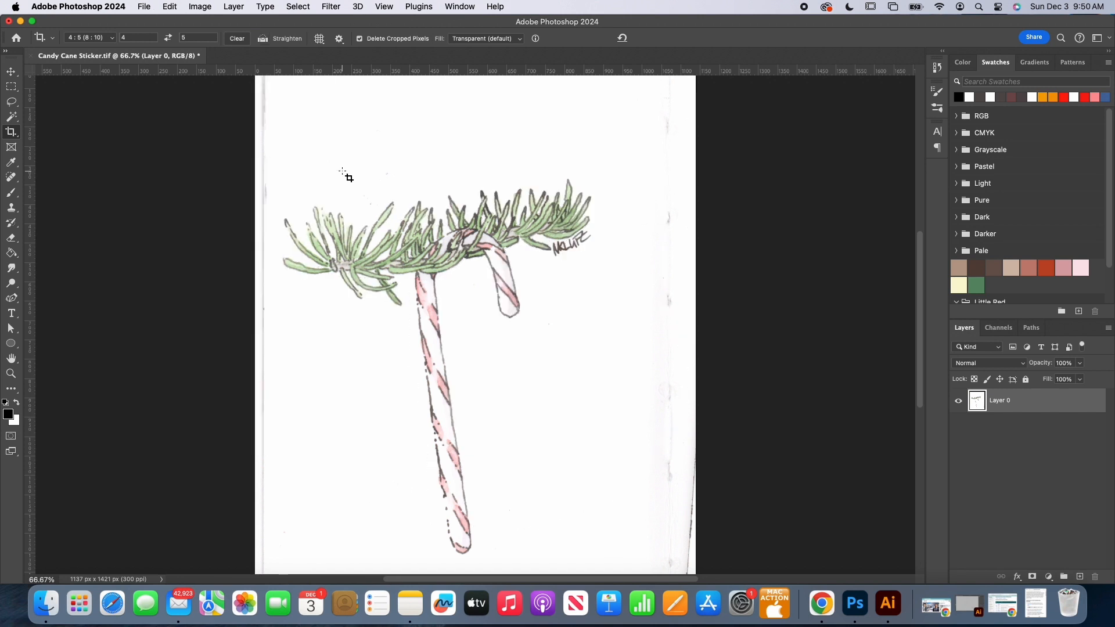
{"action": "left_click", "coordinate": [298, 7]}
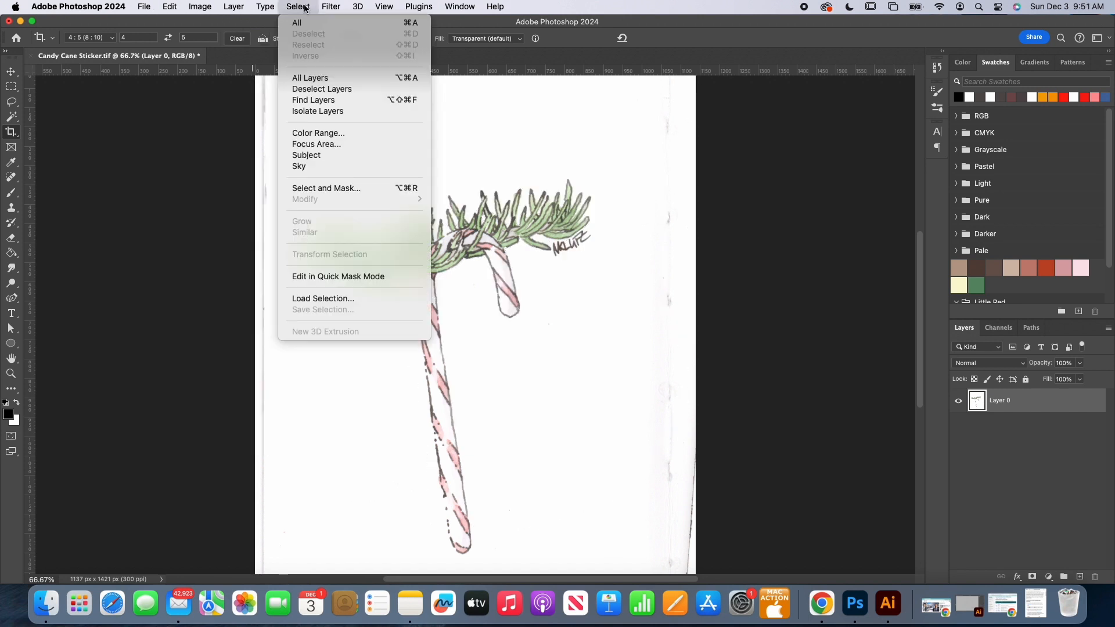
{"action": "left_click", "coordinate": [339, 155]}
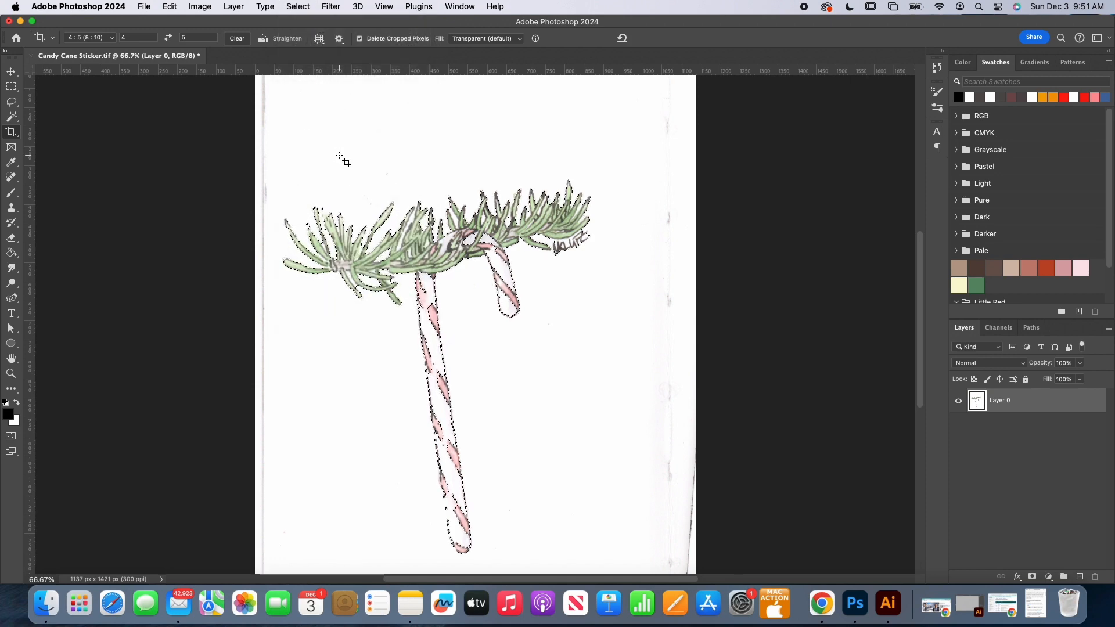
Extend the selection with the Lasso tool to add a loose margin around the upper branch, signature and candy cane.
{"action": "left_click", "coordinate": [12, 101]}
{"action": "left_click", "coordinate": [87, 38]}
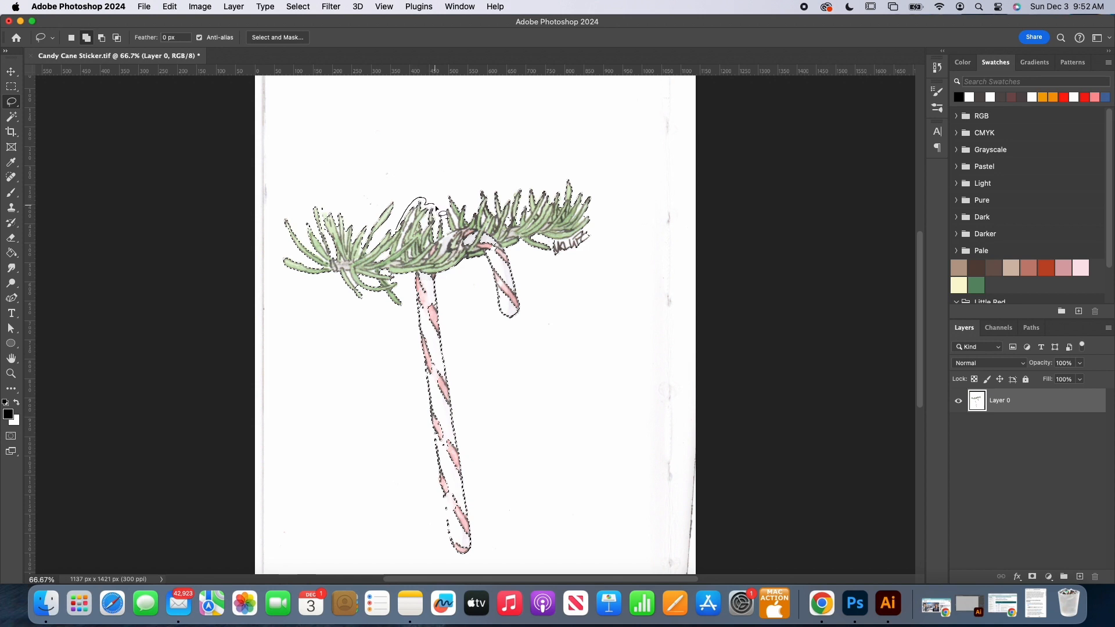
{"action": "mouse_move", "coordinate": [440, 223]}
{"action": "left_mouse_down"}
{"action": "mouse_move", "coordinate": [449, 192]}
{"action": "mouse_move", "coordinate": [476, 207]}
{"action": "mouse_move", "coordinate": [483, 187]}
{"action": "mouse_move", "coordinate": [490, 198]}
{"action": "mouse_move", "coordinate": [499, 191]}
{"action": "mouse_move", "coordinate": [504, 212]}
{"action": "mouse_move", "coordinate": [498, 228]}
{"action": "mouse_move", "coordinate": [436, 256]}
{"action": "mouse_move", "coordinate": [414, 256]}
{"action": "mouse_move", "coordinate": [397, 219]}
{"action": "left_mouse_up"}
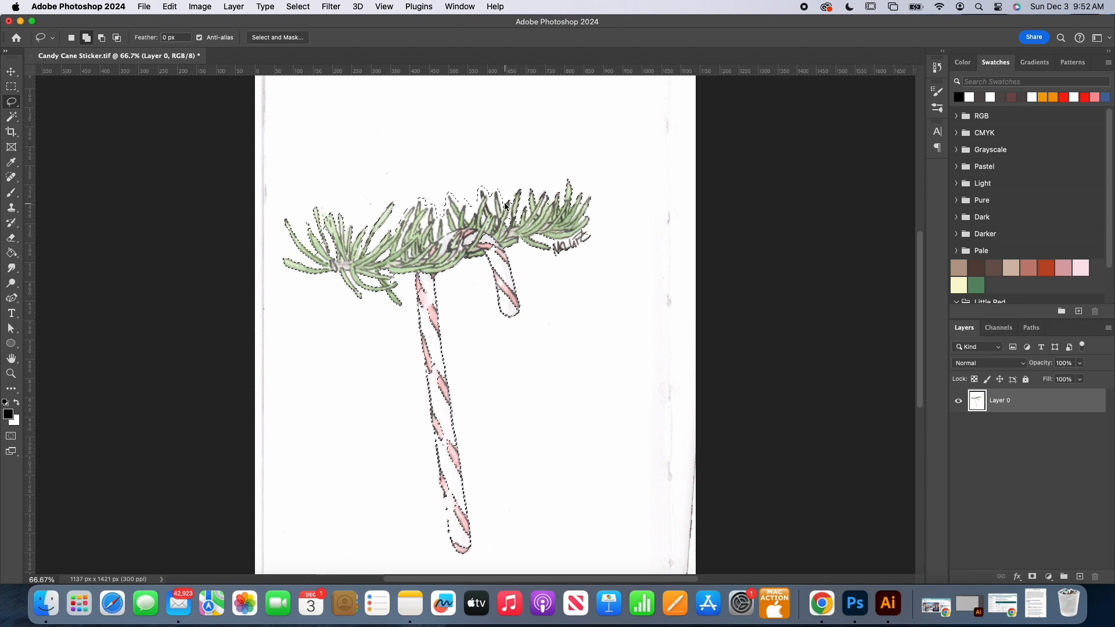
{"action": "mouse_move", "coordinate": [503, 198]}
{"action": "left_mouse_down"}
{"action": "mouse_move", "coordinate": [523, 187]}
{"action": "mouse_move", "coordinate": [557, 196]}
{"action": "mouse_move", "coordinate": [570, 175]}
{"action": "mouse_move", "coordinate": [592, 200]}
{"action": "mouse_move", "coordinate": [601, 240]}
{"action": "mouse_move", "coordinate": [561, 266]}
{"action": "mouse_move", "coordinate": [514, 260]}
{"action": "mouse_move", "coordinate": [514, 321]}
{"action": "mouse_move", "coordinate": [499, 317]}
{"action": "mouse_move", "coordinate": [483, 267]}
{"action": "mouse_move", "coordinate": [433, 287]}
{"action": "mouse_move", "coordinate": [418, 264]}
{"action": "mouse_move", "coordinate": [439, 291]}
{"action": "mouse_move", "coordinate": [473, 558]}
{"action": "mouse_move", "coordinate": [448, 547]}
{"action": "mouse_move", "coordinate": [438, 511]}
{"action": "mouse_move", "coordinate": [409, 291]}
{"action": "mouse_move", "coordinate": [400, 314]}
{"action": "mouse_move", "coordinate": [372, 271]}
{"action": "mouse_move", "coordinate": [406, 251]}
{"action": "left_mouse_up"}
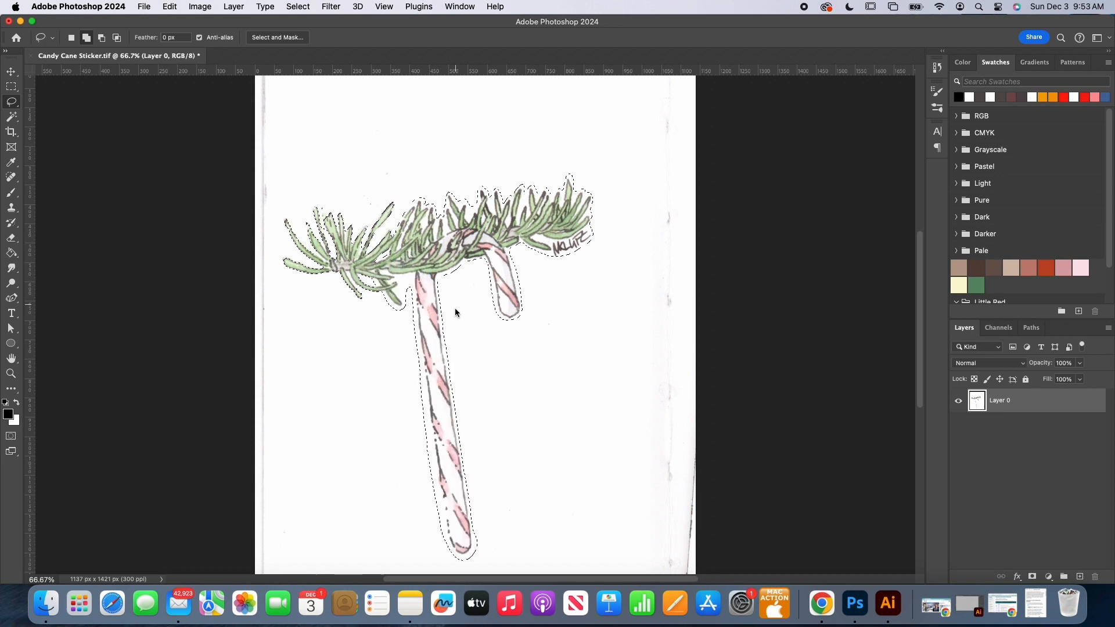
Subtract the excess margin from the selection around the candy cane's lower end and along its long shaft.
{"action": "key", "text": "alt"}
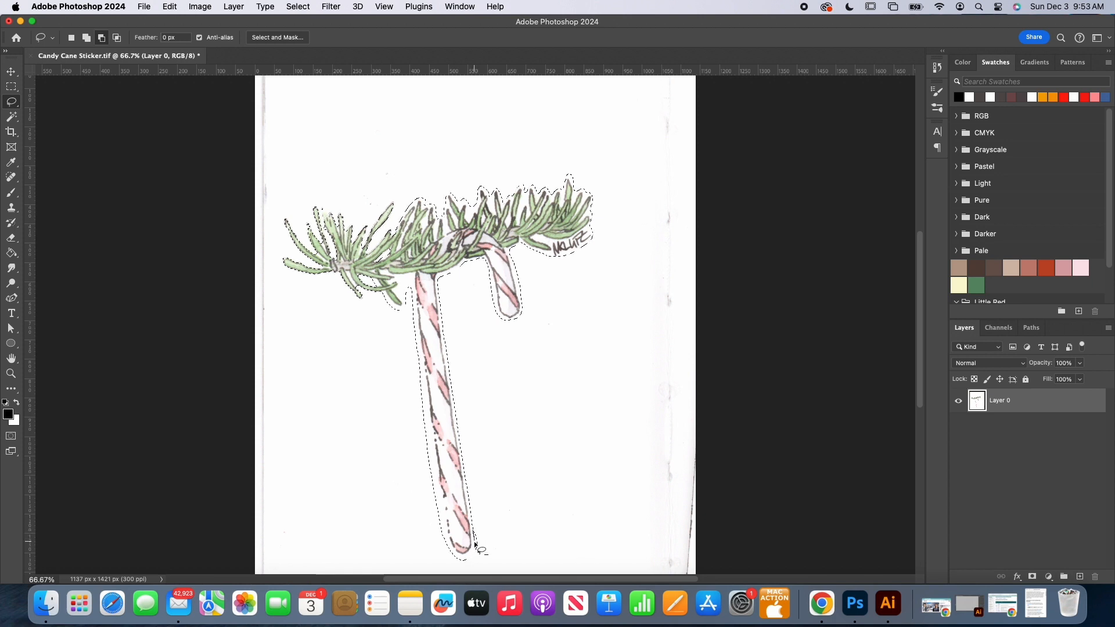
{"action": "mouse_move", "coordinate": [474, 544]}
{"action": "left_mouse_down"}
{"action": "mouse_move", "coordinate": [458, 558]}
{"action": "mouse_move", "coordinate": [445, 550]}
{"action": "mouse_move", "coordinate": [452, 565]}
{"action": "left_mouse_up"}
{"action": "left_click_drag", "start_coordinate": [493, 533], "coordinate": [503, 528]}
{"action": "left_click_drag", "start_coordinate": [411, 290], "coordinate": [457, 556]}
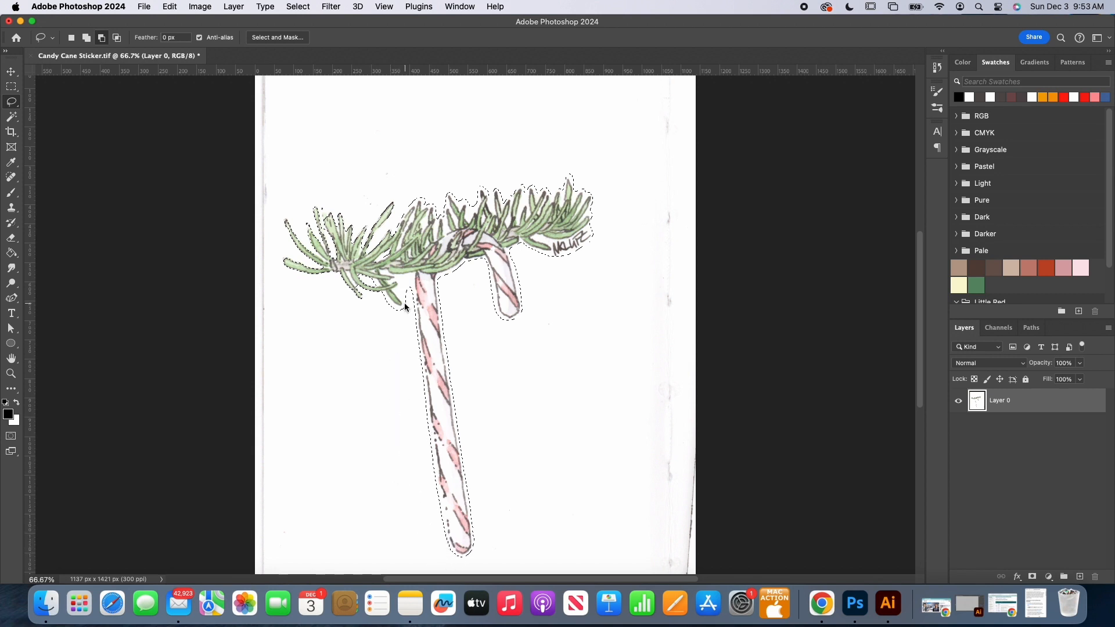
Add a lasso margin around the pine needles at the branch's left end to the selection.
{"action": "left_click", "coordinate": [85, 40]}
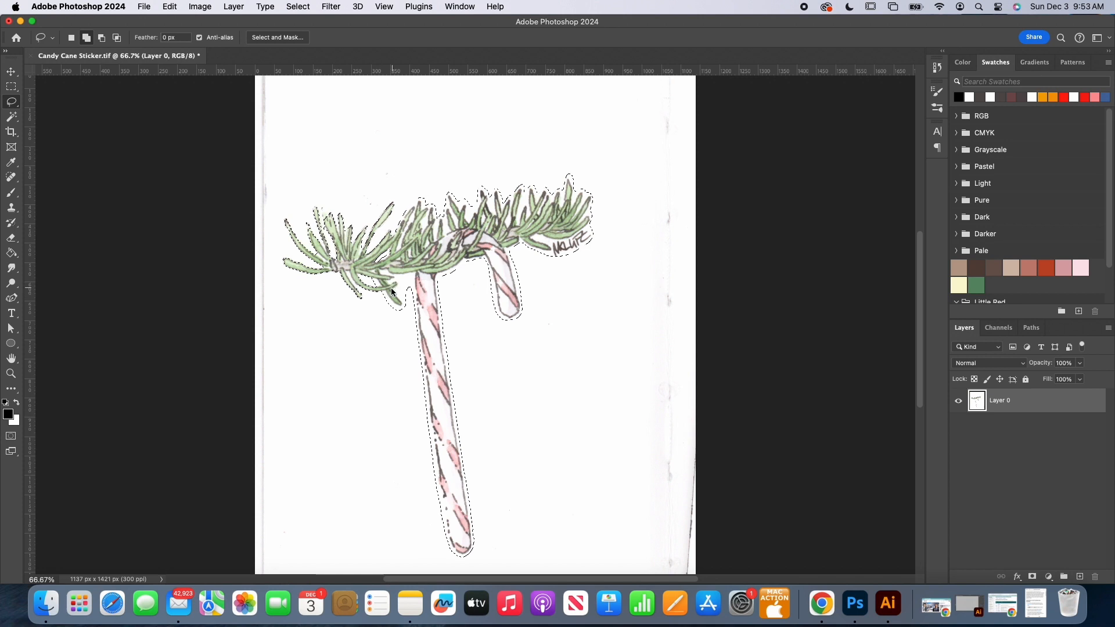
{"action": "mouse_move", "coordinate": [389, 292]}
{"action": "left_mouse_down"}
{"action": "mouse_move", "coordinate": [358, 302]}
{"action": "mouse_move", "coordinate": [336, 273]}
{"action": "mouse_move", "coordinate": [393, 199]}
{"action": "mouse_move", "coordinate": [378, 234]}
{"action": "mouse_move", "coordinate": [416, 229]}
{"action": "mouse_move", "coordinate": [422, 243]}
{"action": "mouse_move", "coordinate": [398, 301]}
{"action": "left_mouse_up"}
{"action": "mouse_move", "coordinate": [337, 274]}
{"action": "left_mouse_down"}
{"action": "mouse_move", "coordinate": [280, 268]}
{"action": "mouse_move", "coordinate": [284, 257]}
{"action": "mouse_move", "coordinate": [306, 261]}
{"action": "mouse_move", "coordinate": [282, 218]}
{"action": "mouse_move", "coordinate": [306, 239]}
{"action": "mouse_move", "coordinate": [316, 201]}
{"action": "mouse_move", "coordinate": [359, 230]}
{"action": "mouse_move", "coordinate": [375, 216]}
{"action": "mouse_move", "coordinate": [370, 268]}
{"action": "left_mouse_up"}
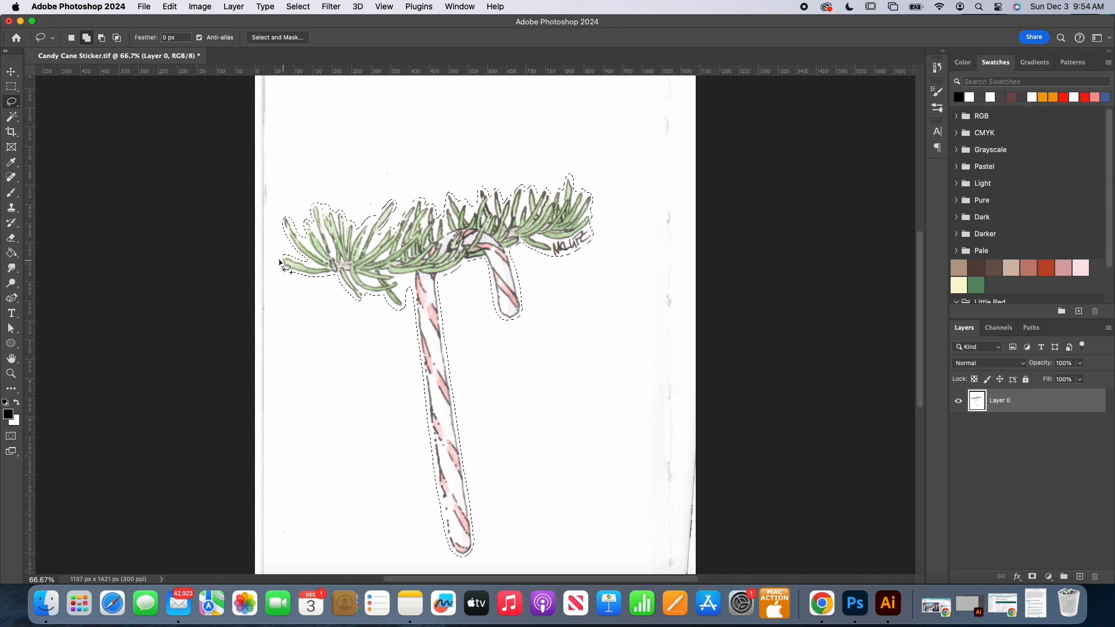
{"action": "mouse_move", "coordinate": [279, 261]}
{"action": "left_mouse_down"}
{"action": "mouse_move", "coordinate": [298, 294]}
{"action": "mouse_move", "coordinate": [368, 281]}
{"action": "mouse_move", "coordinate": [356, 261]}
{"action": "mouse_move", "coordinate": [303, 268]}
{"action": "left_mouse_up"}
Copy the selected artwork and create a new document 3 inches wide and 3 inches high.
{"action": "left_click", "coordinate": [170, 7]}
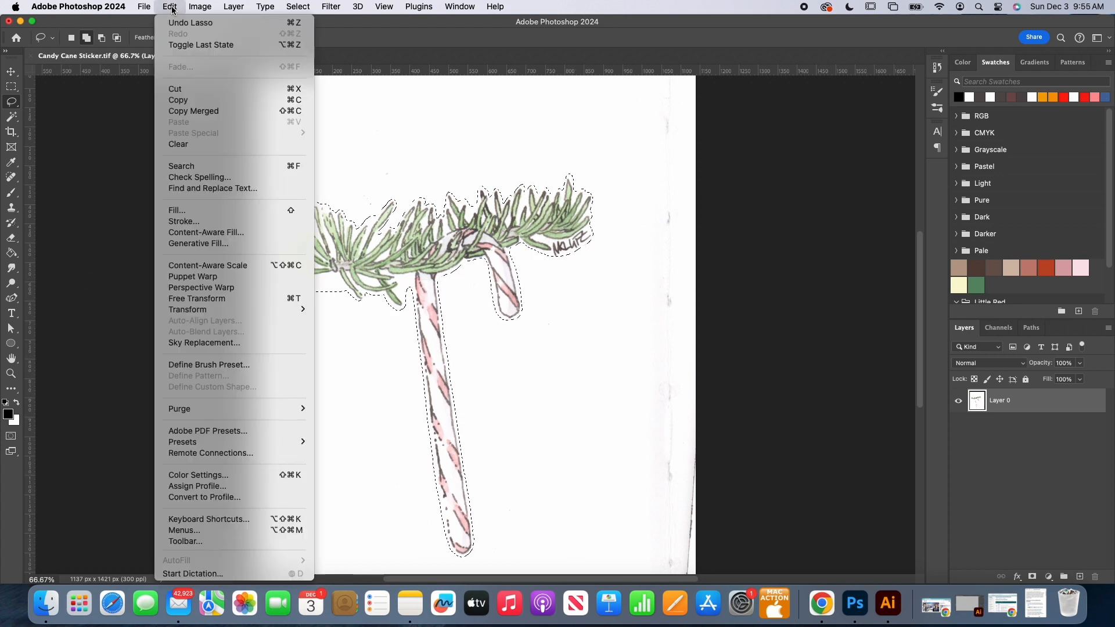
{"action": "left_click", "coordinate": [207, 101]}
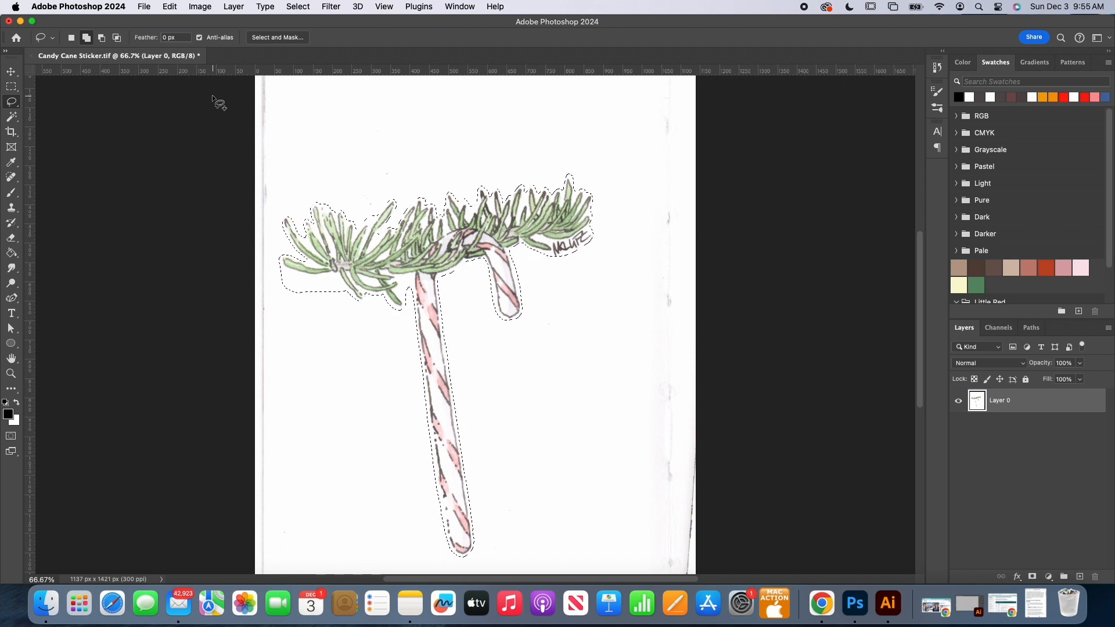
{"action": "left_click", "coordinate": [147, 8]}
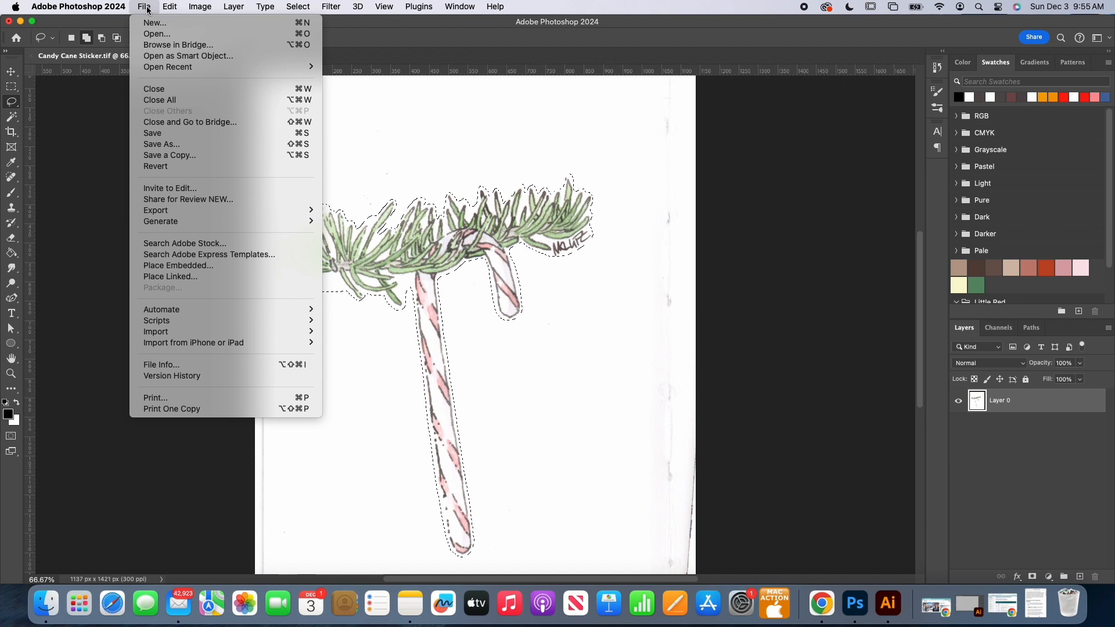
{"action": "left_click", "coordinate": [182, 24]}
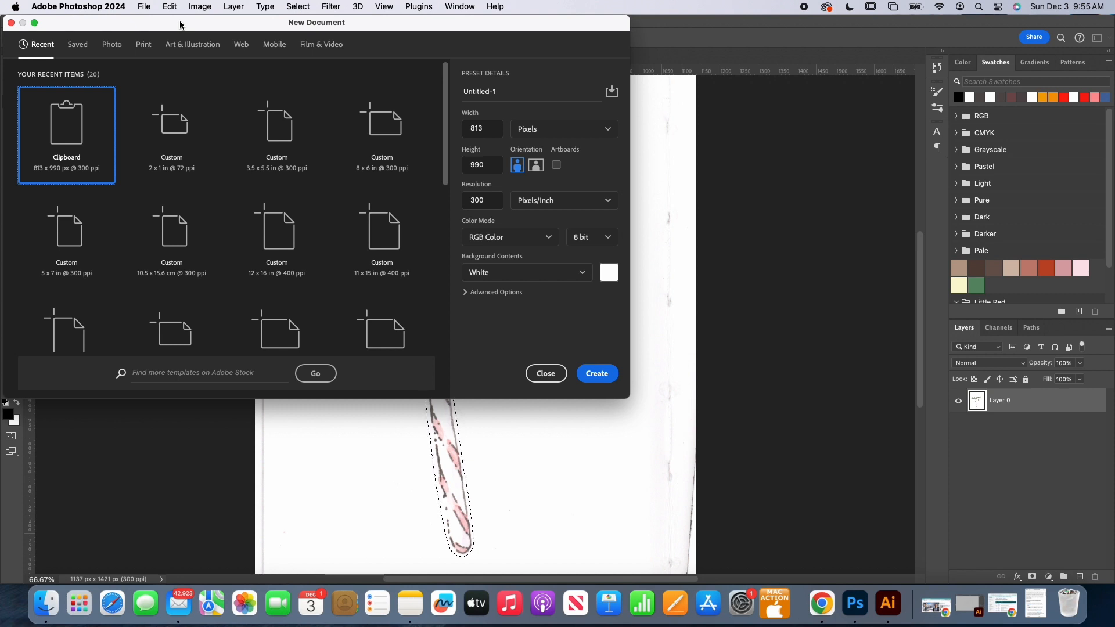
{"action": "mouse_move", "coordinate": [447, 172]}
{"action": "left_mouse_down"}
{"action": "mouse_move", "coordinate": [448, 225]}
{"action": "mouse_move", "coordinate": [449, 169]}
{"action": "left_mouse_up"}
{"action": "left_click", "coordinate": [608, 130]}
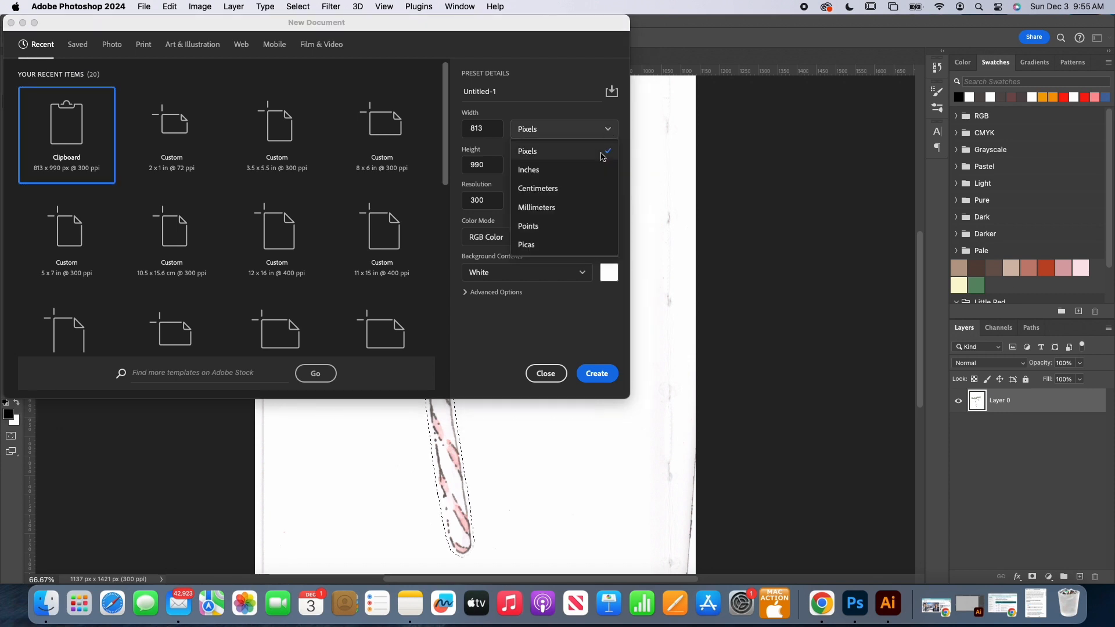
{"action": "left_click", "coordinate": [592, 176]}
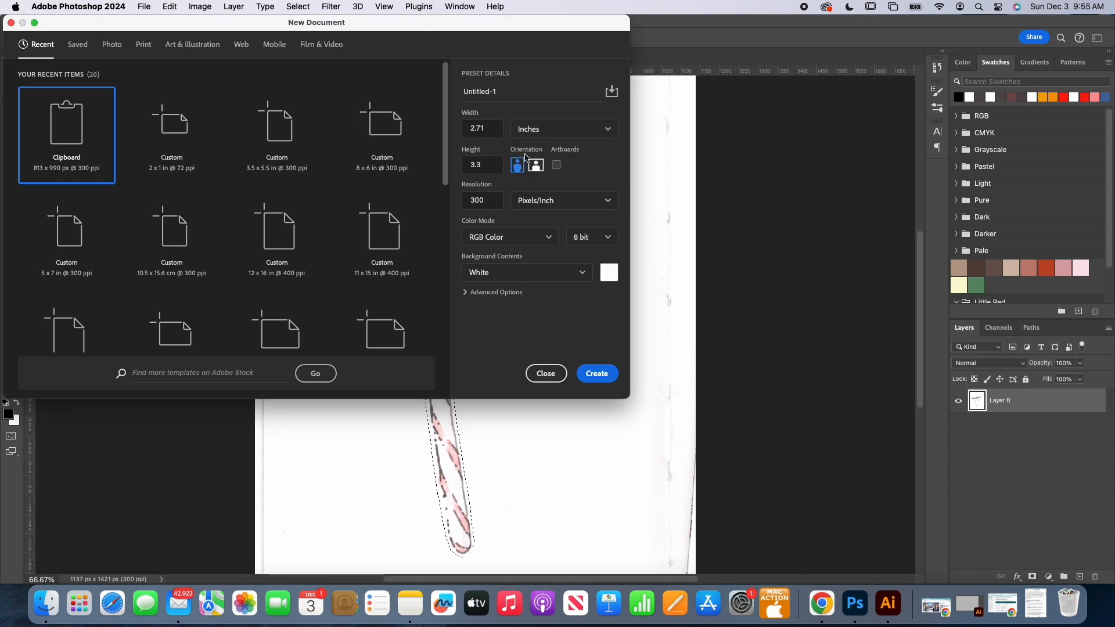
{"action": "left_click", "coordinate": [492, 131]}
{"action": "type", "text": "3"}
{"action": "left_click", "coordinate": [492, 167]}
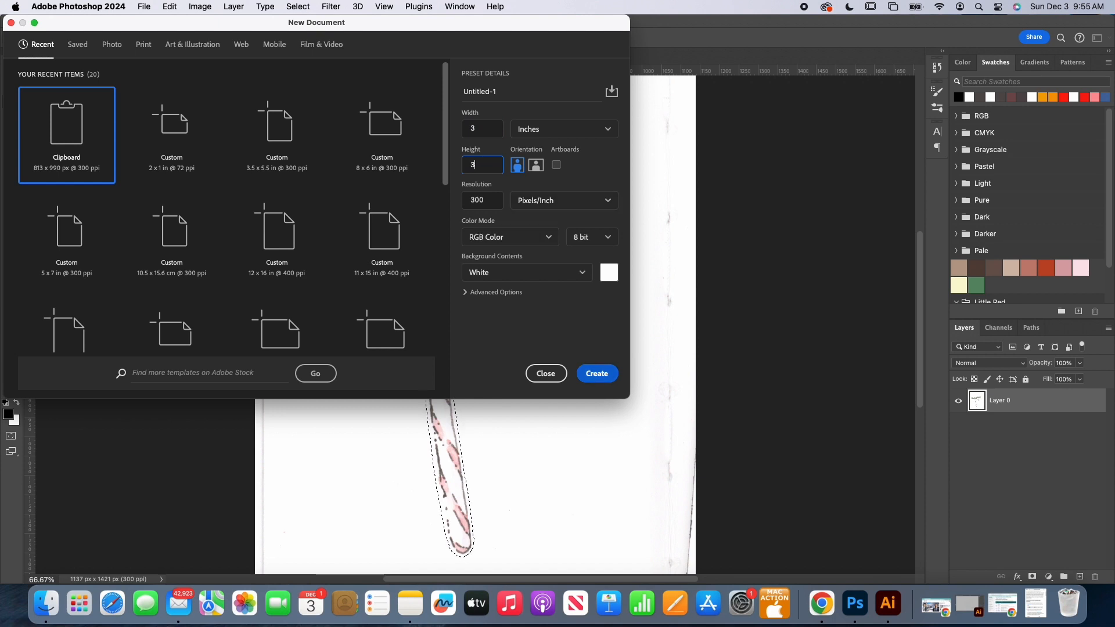
{"action": "key", "text": "Return"}
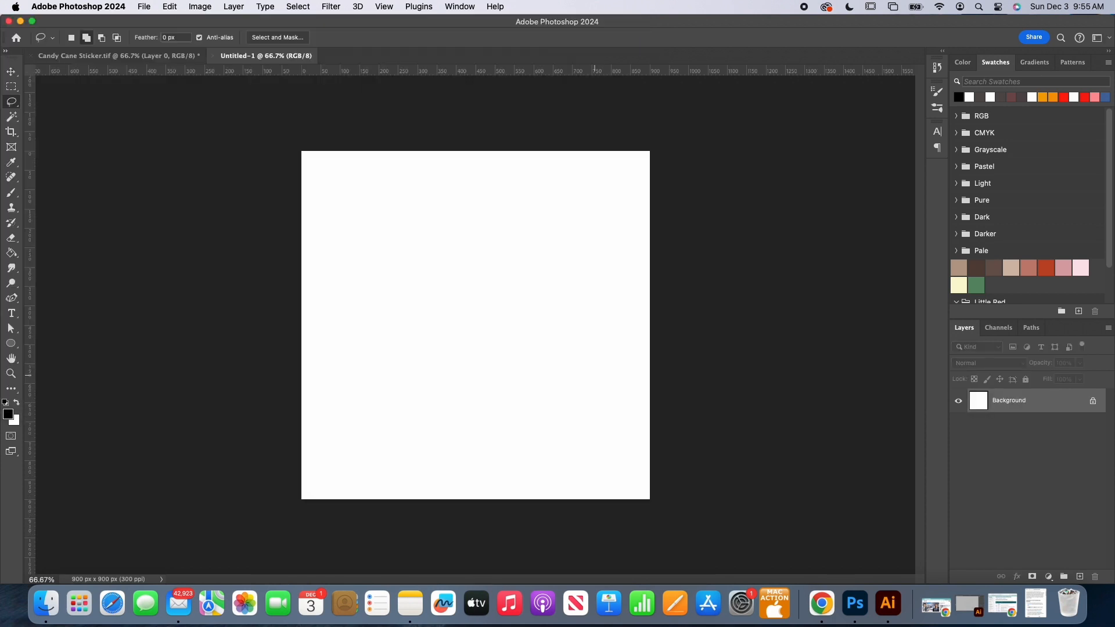
Paste the copied artwork onto a new layer and scale it to about 90% so the whole candy cane fits the canvas.
{"action": "left_click", "coordinate": [1080, 579]}
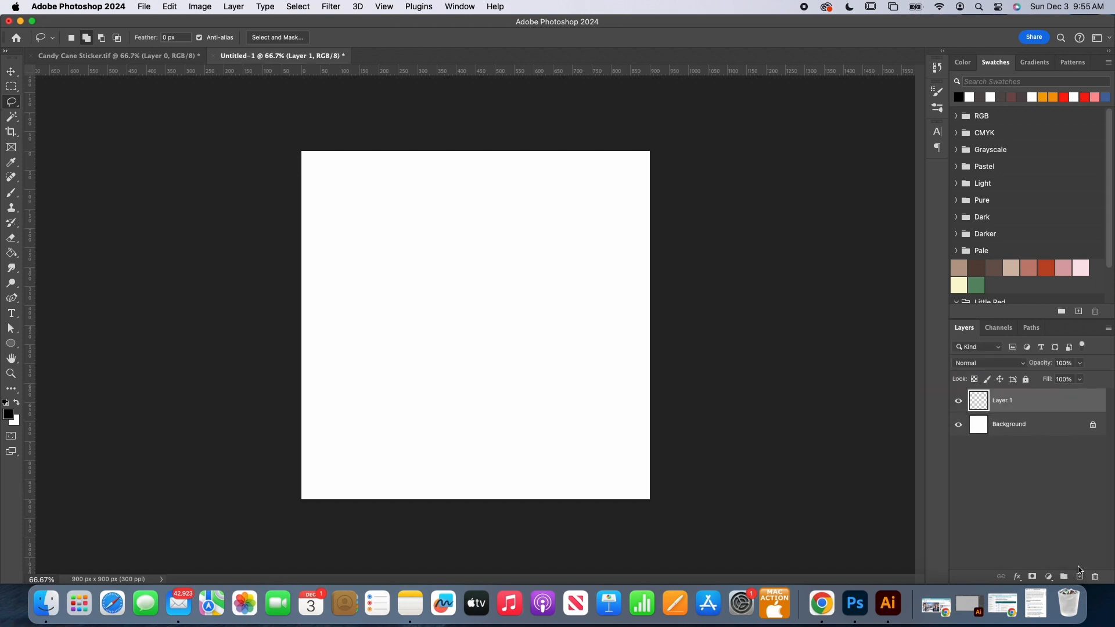
{"action": "key", "text": "super+v"}
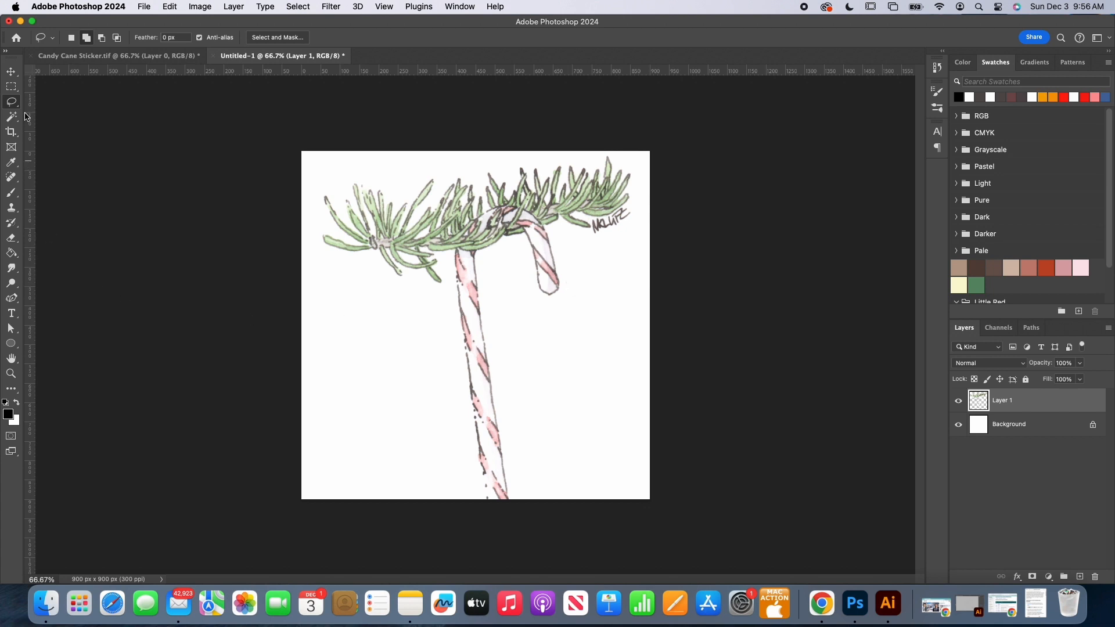
{"action": "left_click", "coordinate": [11, 72]}
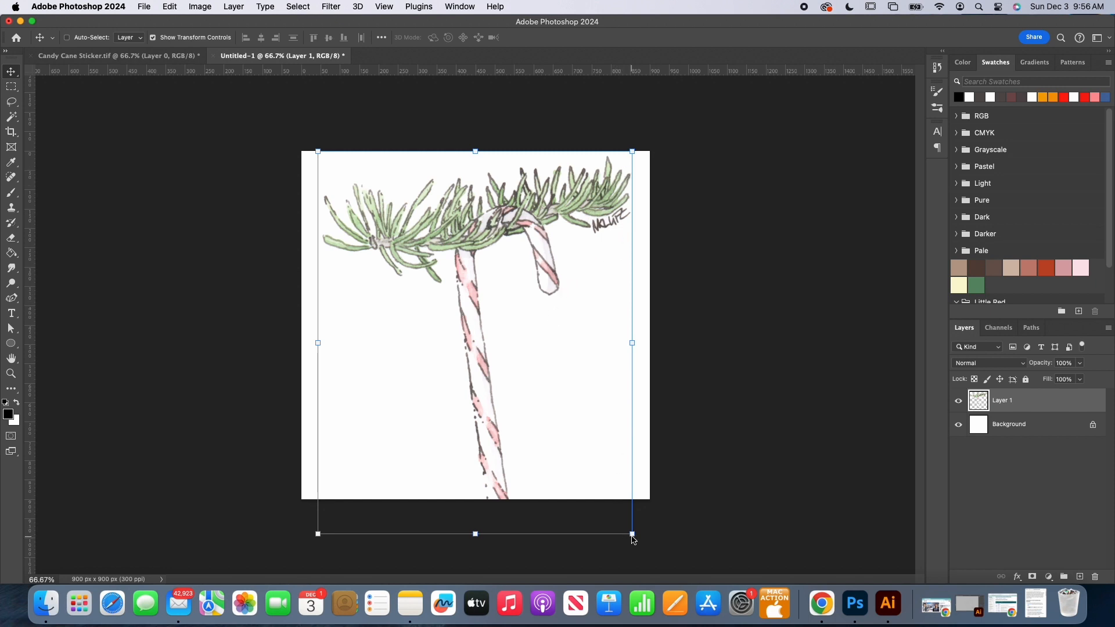
{"action": "left_click_drag", "start_coordinate": [632, 534], "coordinate": [603, 497]}
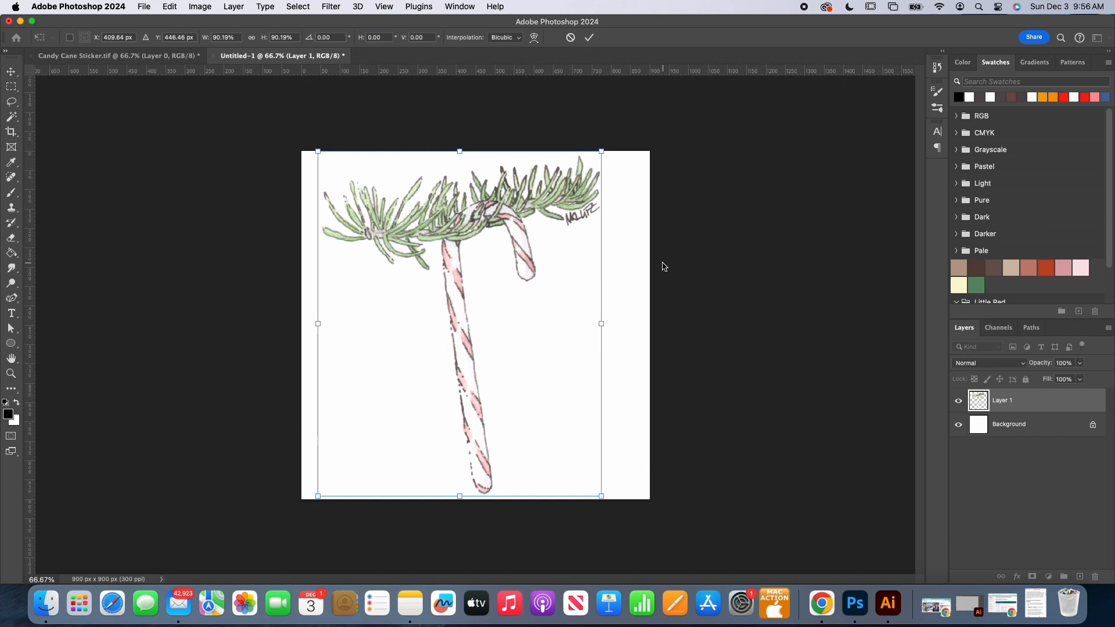
{"action": "key", "text": "Return"}
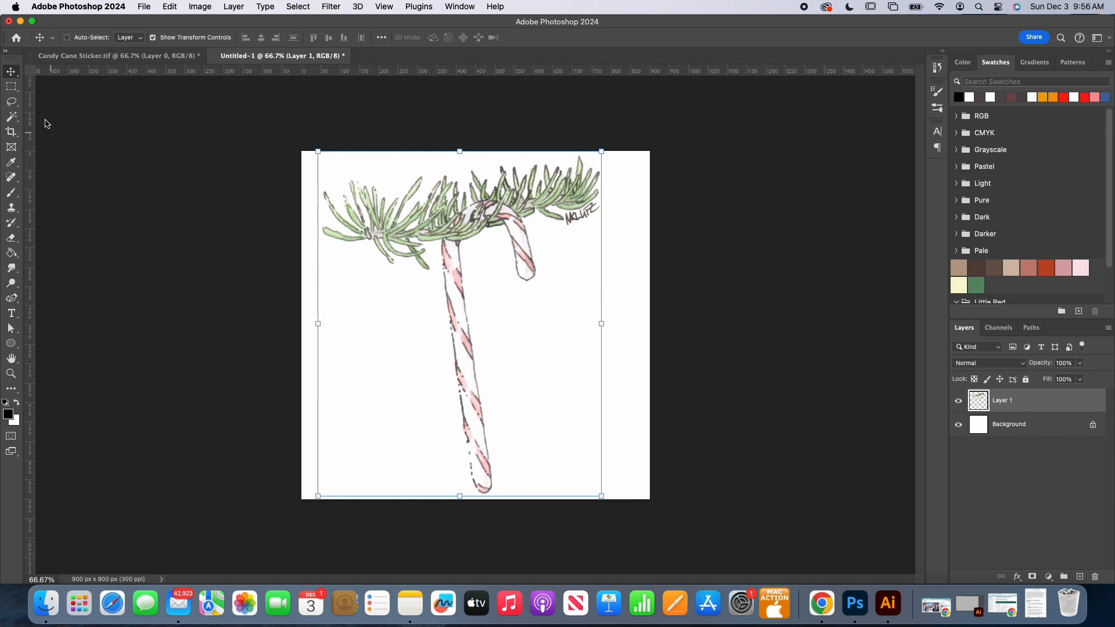
Lasso the handwritten signature beneath the branch's right end, delete it from the artwork layer and deselect.
{"action": "left_click", "coordinate": [11, 103]}
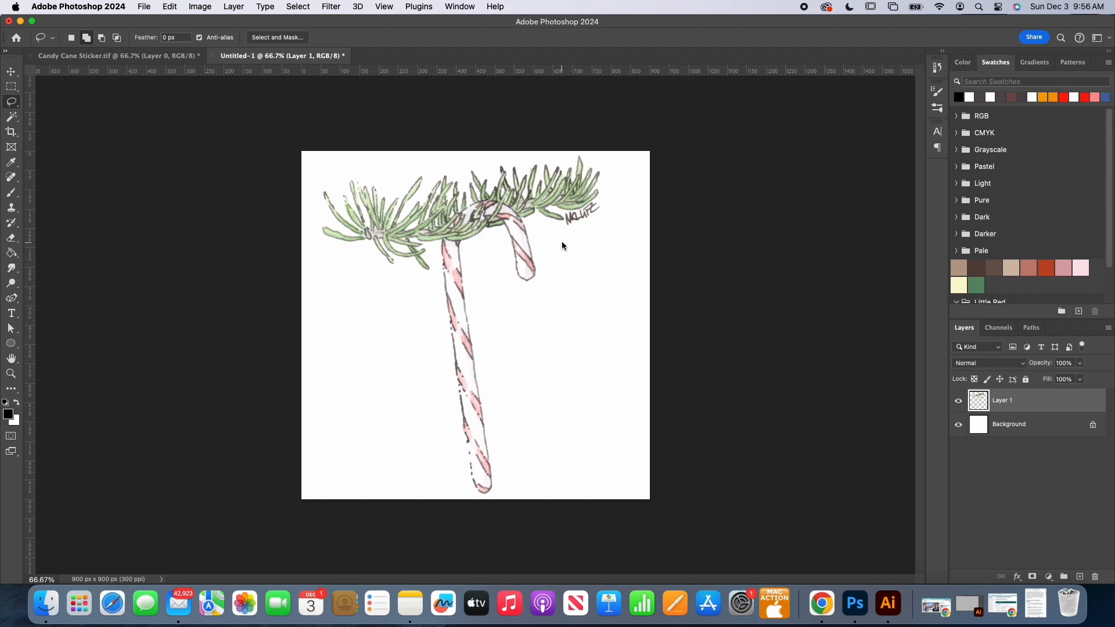
{"action": "key", "text": "super+equal"}
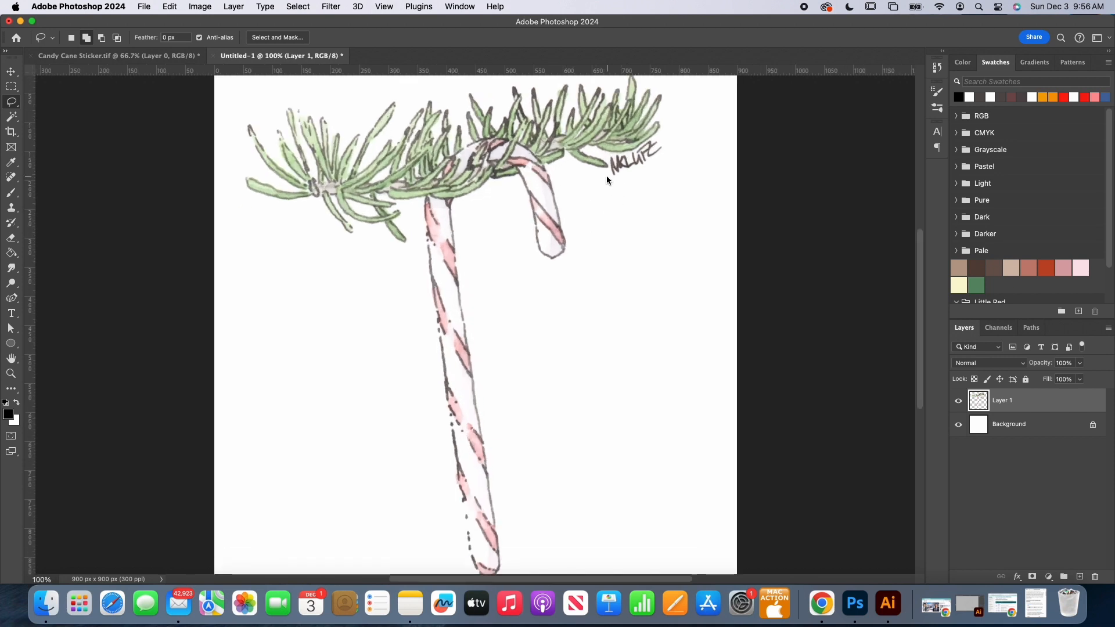
{"action": "mouse_move", "coordinate": [609, 169]}
{"action": "left_mouse_down"}
{"action": "mouse_move", "coordinate": [611, 155]}
{"action": "mouse_move", "coordinate": [667, 146]}
{"action": "mouse_move", "coordinate": [650, 170]}
{"action": "mouse_move", "coordinate": [609, 175]}
{"action": "left_mouse_up"}
{"action": "key", "text": "Delete"}
{"action": "key", "text": "super+d"}
Open the cloud document containing the website-address lettering and copy its vector layer.
{"action": "left_click", "coordinate": [15, 40]}
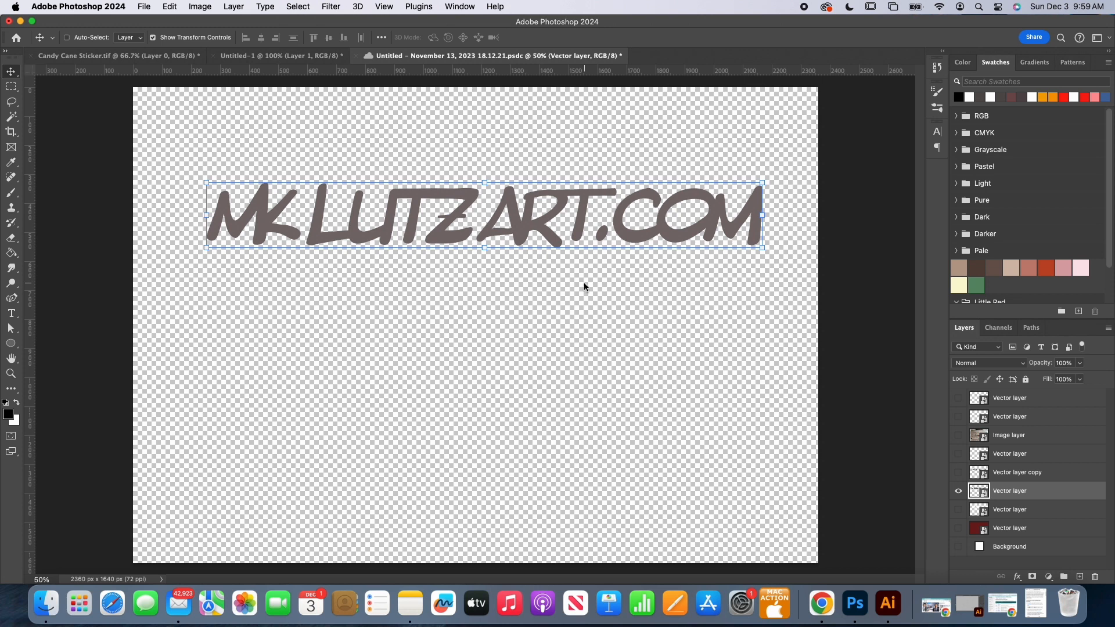
{"action": "left_click", "coordinate": [172, 7]}
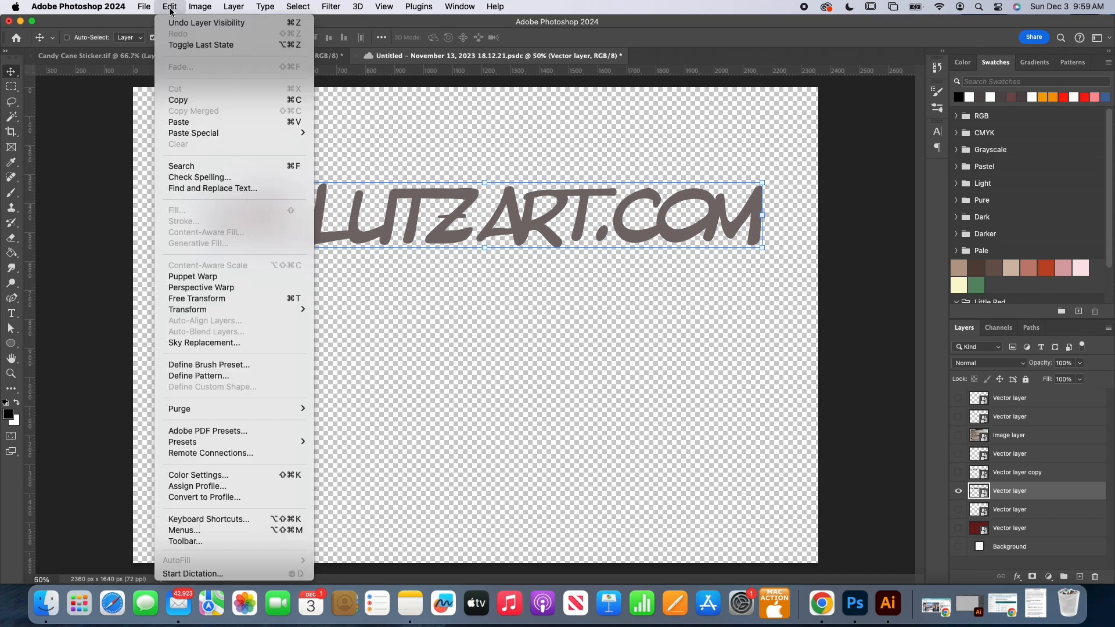
{"action": "left_click", "coordinate": [191, 101]}
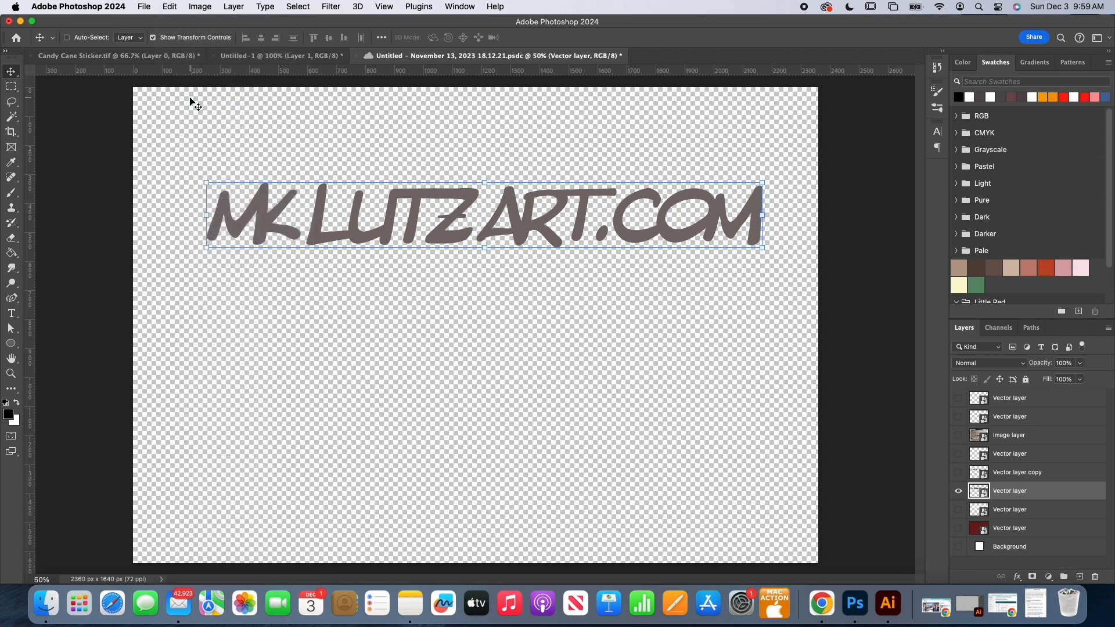
In the candy cane sticker document, hide the white Background and paste the website lettering above a new layer.
{"action": "left_click", "coordinate": [277, 58]}
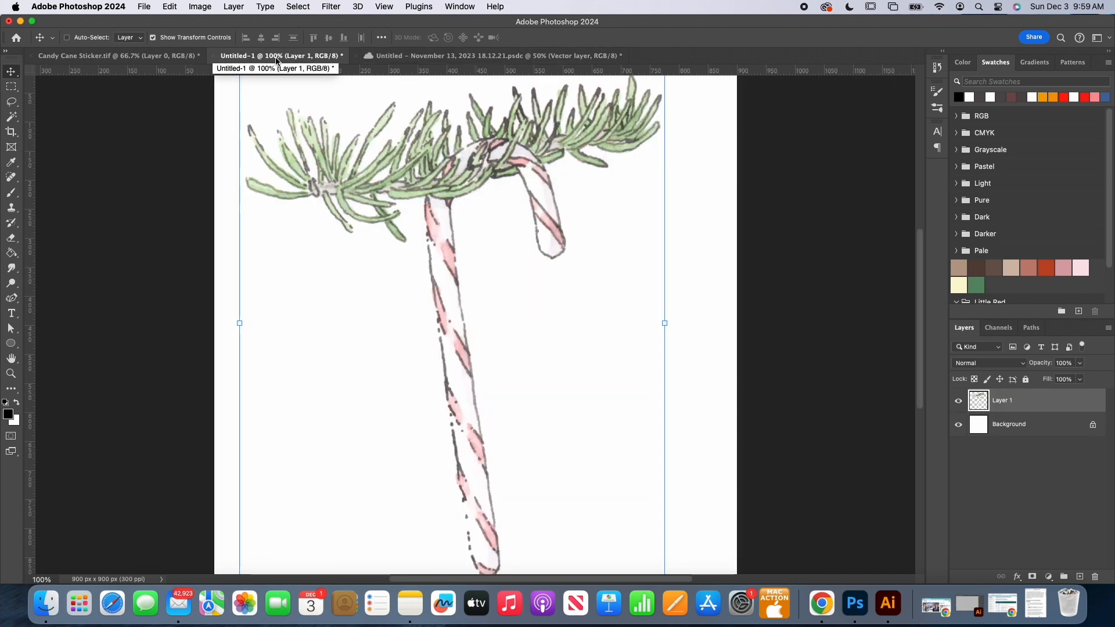
{"action": "left_click", "coordinate": [959, 425]}
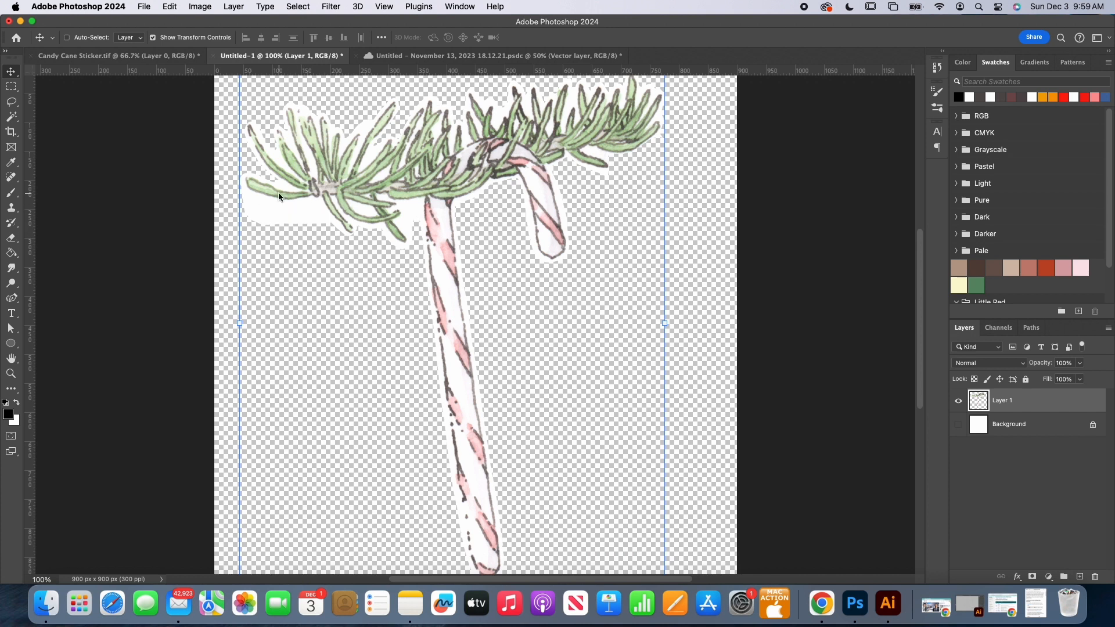
{"action": "left_click", "coordinate": [1080, 577]}
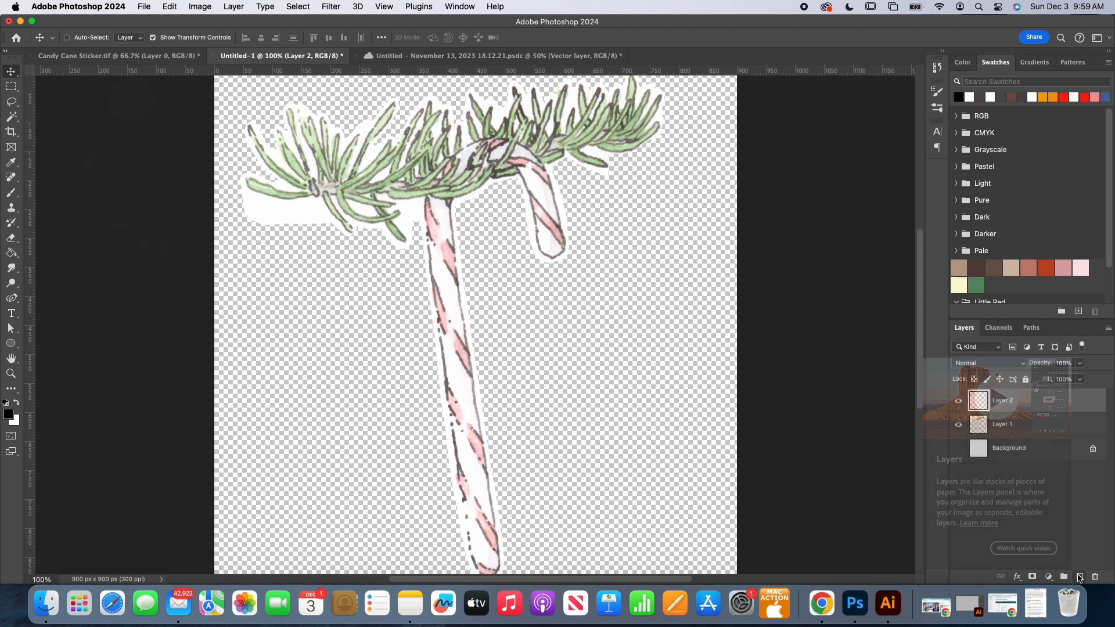
{"action": "left_click", "coordinate": [170, 7]}
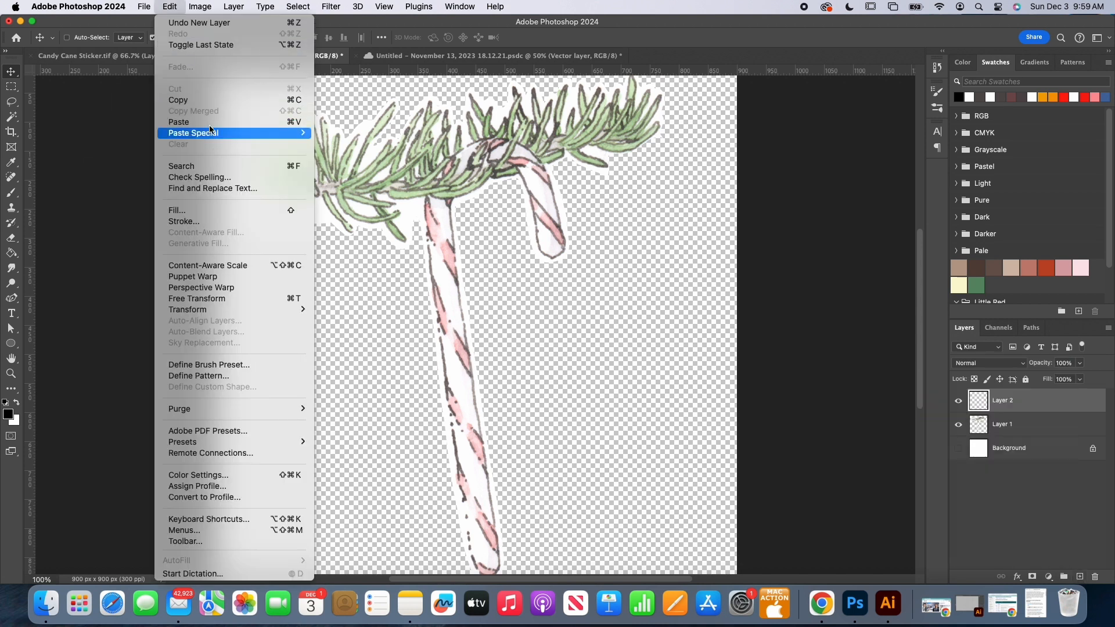
{"action": "left_click", "coordinate": [216, 123]}
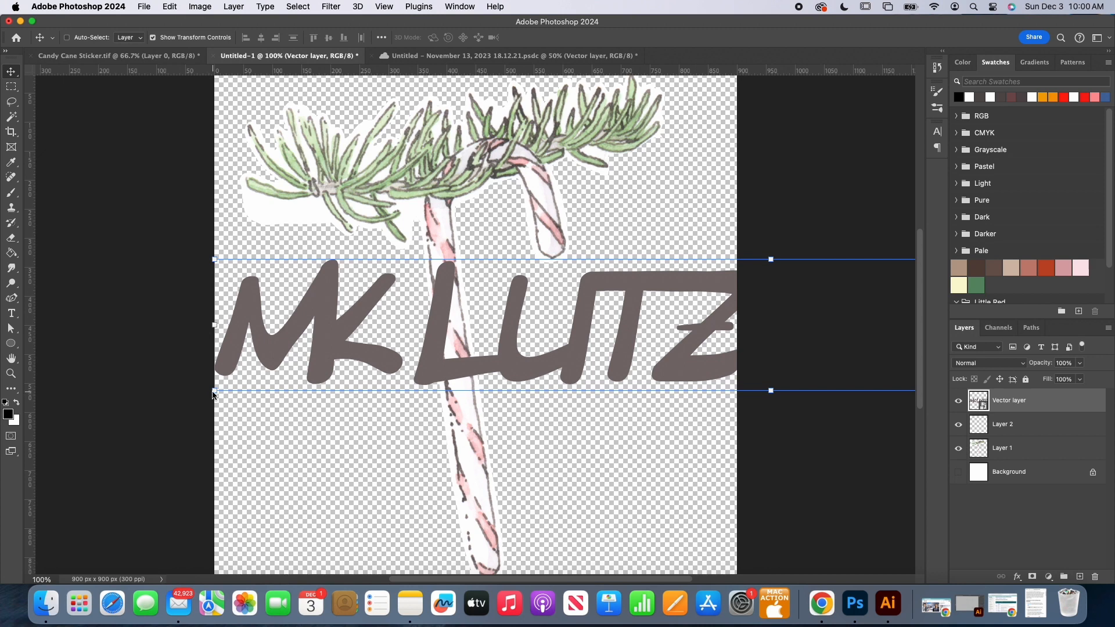
Scale the website lettering down to about 1.58% and place it in the white margin below the branch's left needles.
{"action": "left_click_drag", "start_coordinate": [214, 394], "coordinate": [684, 309]}
{"action": "left_click_drag", "start_coordinate": [795, 304], "coordinate": [312, 341]}
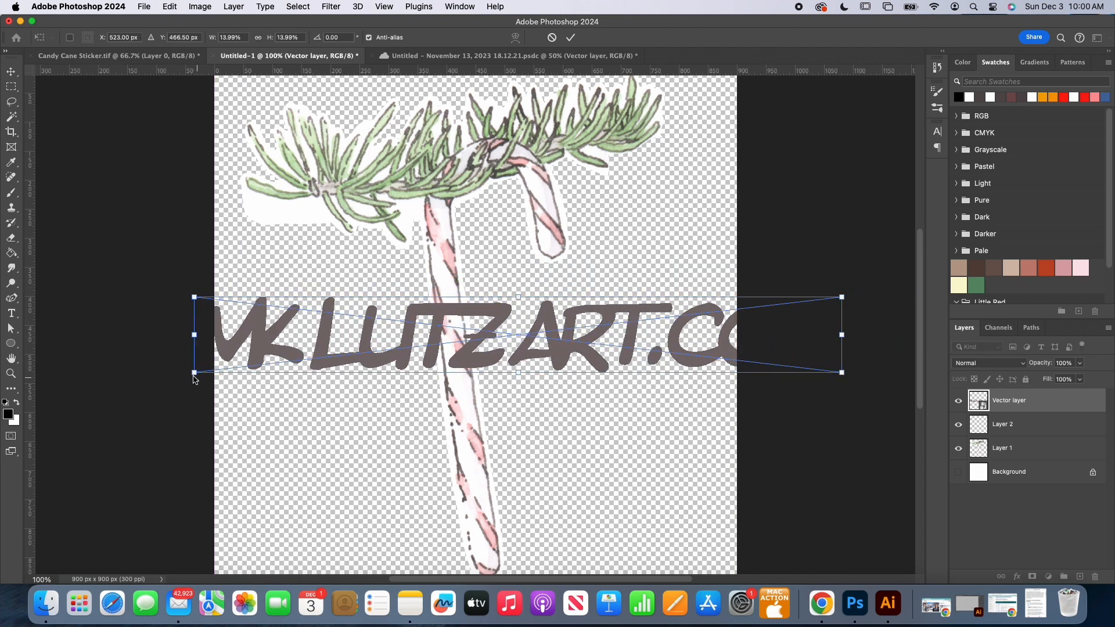
{"action": "left_click_drag", "start_coordinate": [195, 376], "coordinate": [622, 305]}
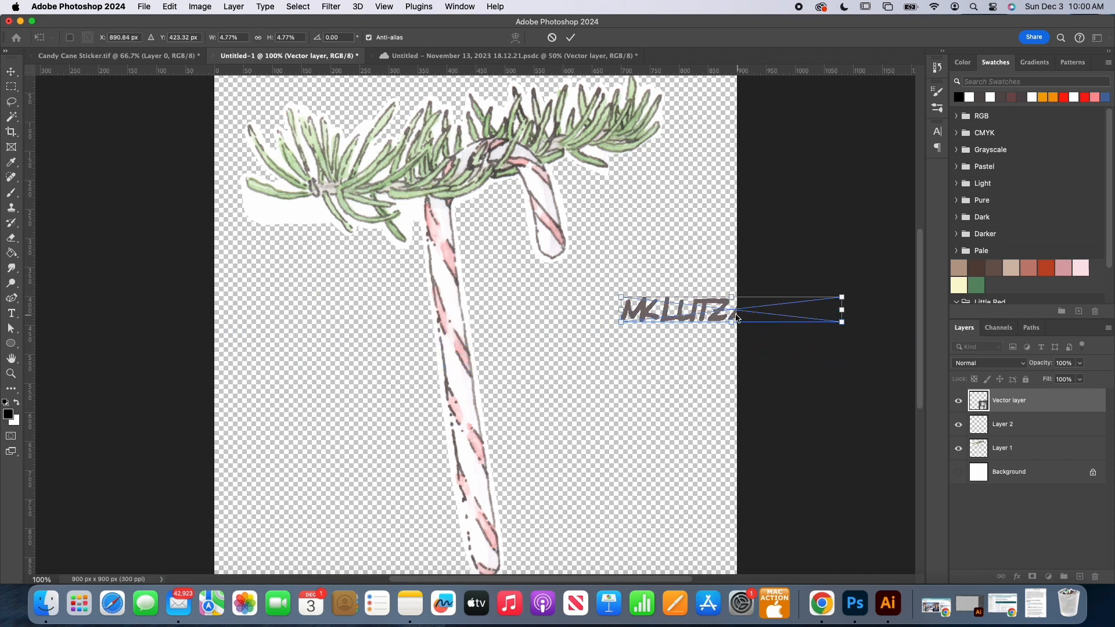
{"action": "left_click_drag", "start_coordinate": [725, 304], "coordinate": [335, 270]}
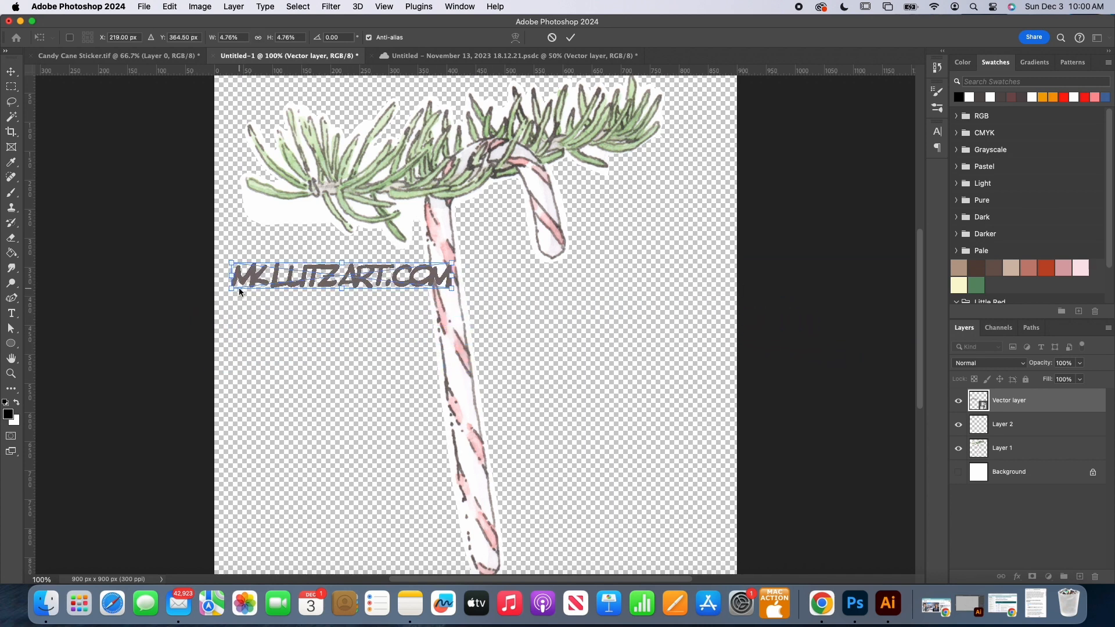
{"action": "left_click_drag", "start_coordinate": [230, 290], "coordinate": [356, 272]}
{"action": "left_click_drag", "start_coordinate": [427, 270], "coordinate": [309, 214]}
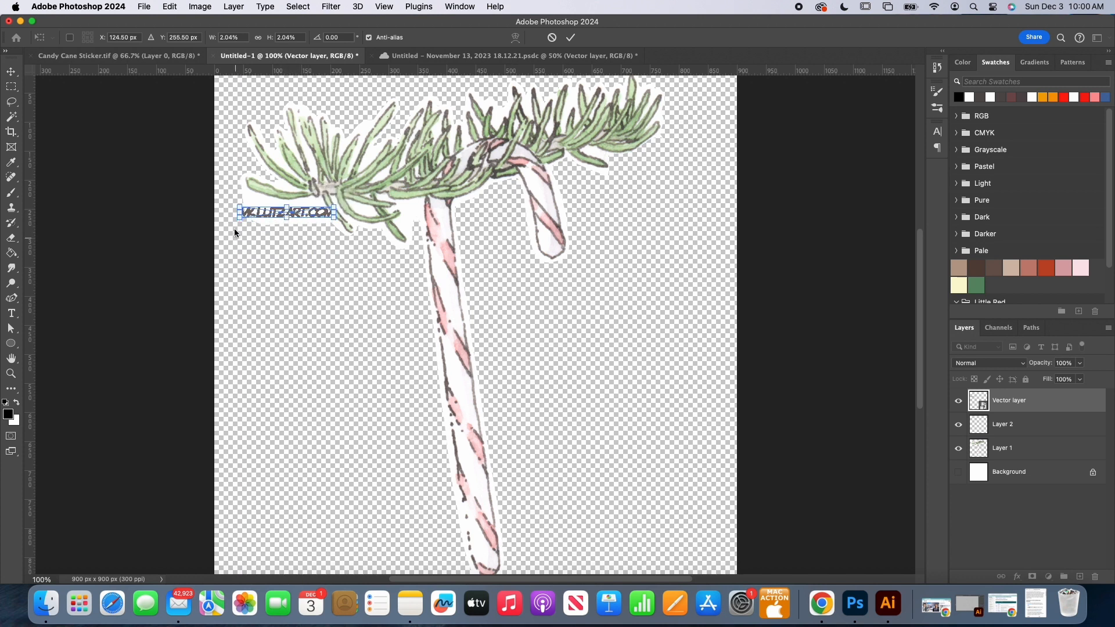
{"action": "left_click_drag", "start_coordinate": [239, 218], "coordinate": [302, 212]}
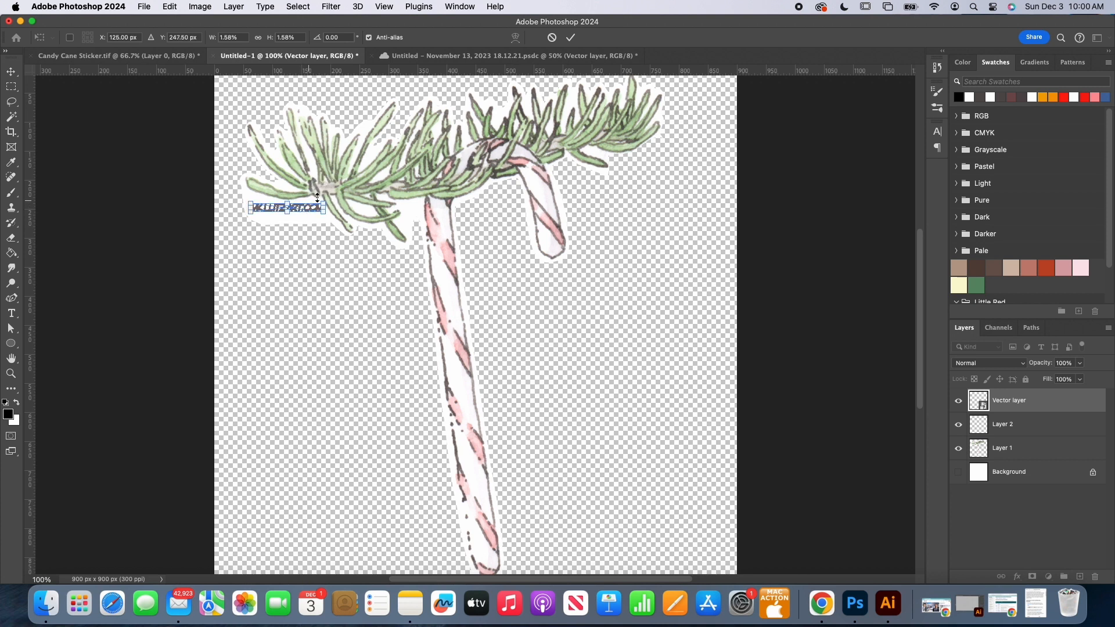
{"action": "key", "text": "Return"}
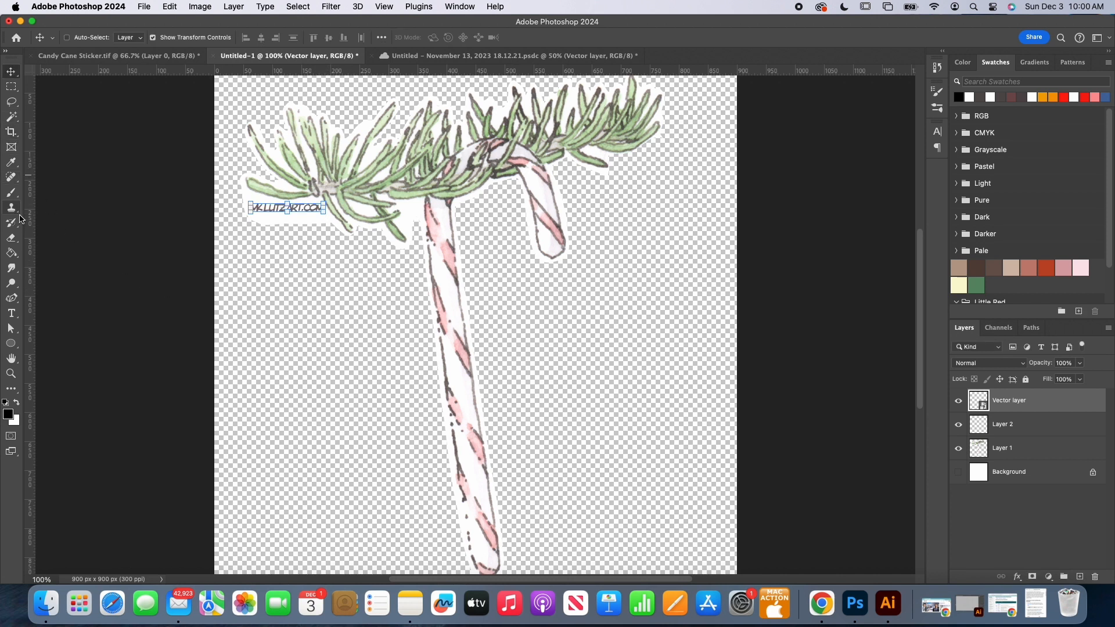
{"action": "left_click", "coordinate": [10, 195]}
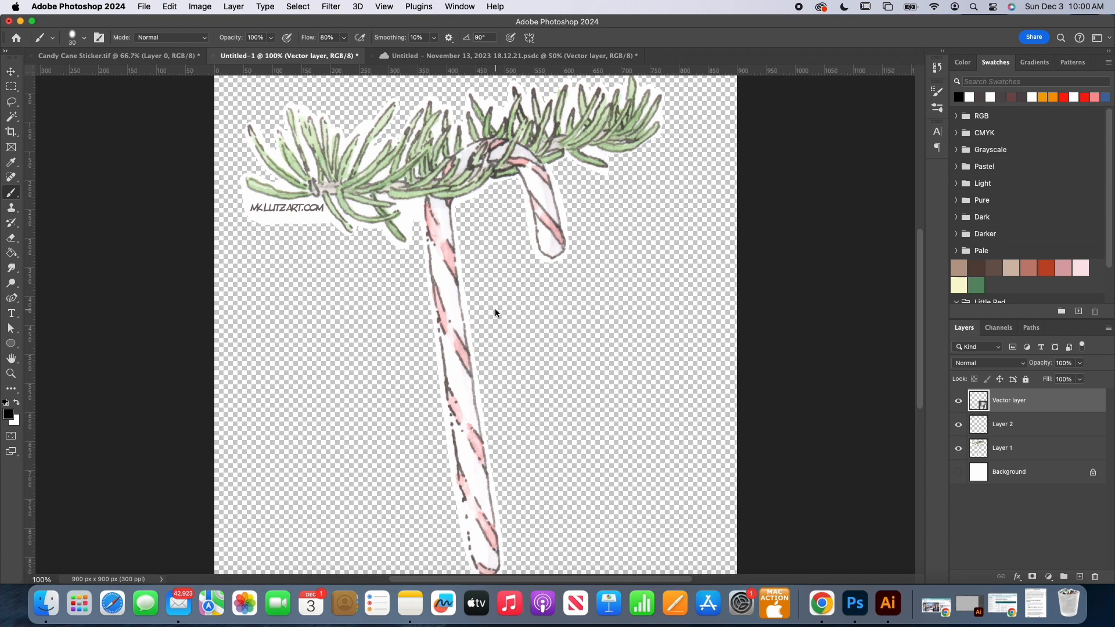
Save the document to the computer's Stickers folder as Candy Cane Sticker Final in Photoshop PDF format, using the High Quality Print preset.
{"action": "left_click", "coordinate": [145, 8]}
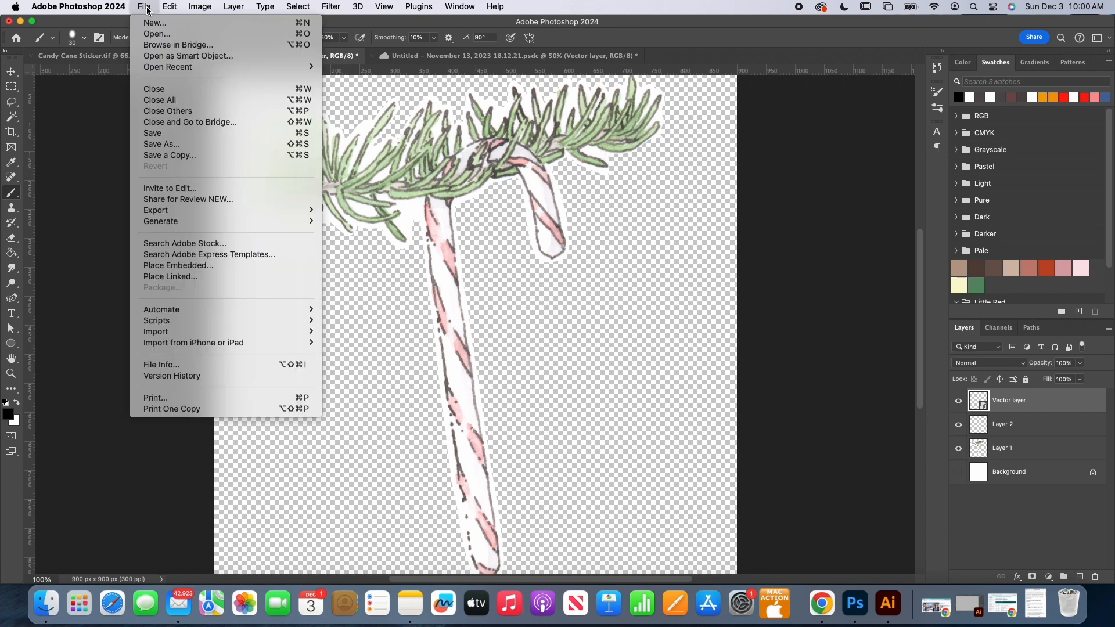
{"action": "left_click", "coordinate": [198, 144]}
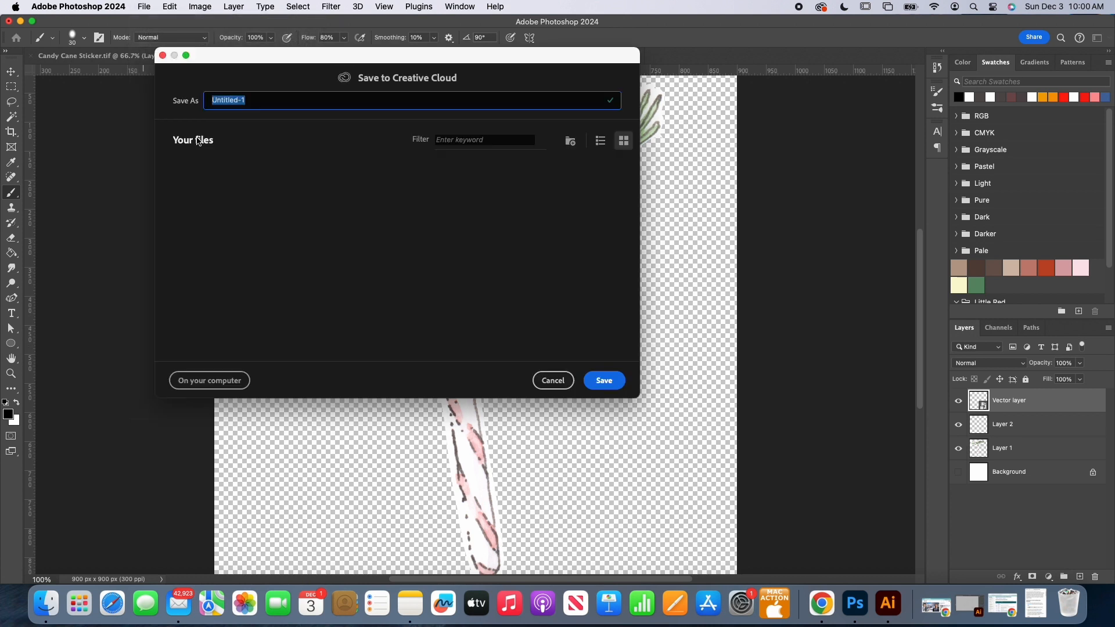
{"action": "left_click", "coordinate": [233, 379]}
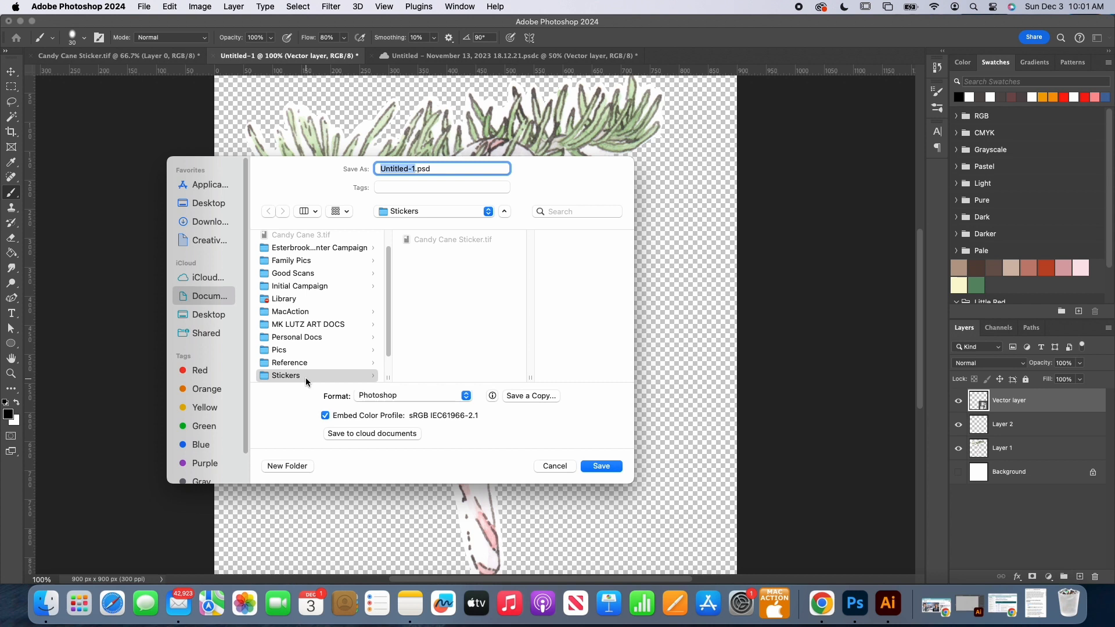
{"action": "type", "text": "Candy Cane Sticker Final"}
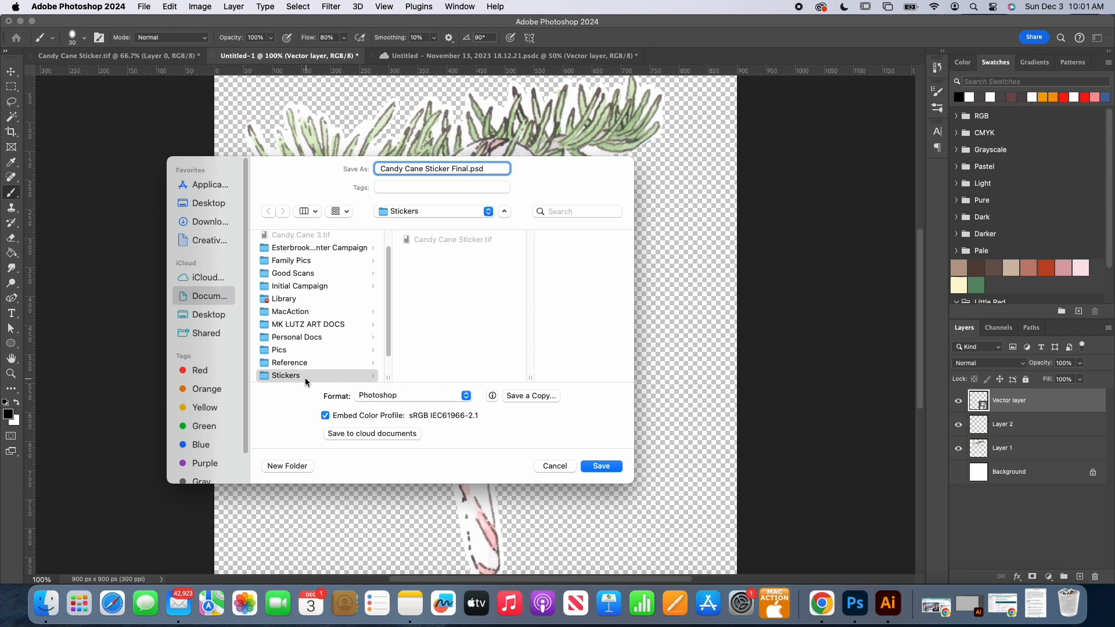
{"action": "left_click", "coordinate": [466, 397]}
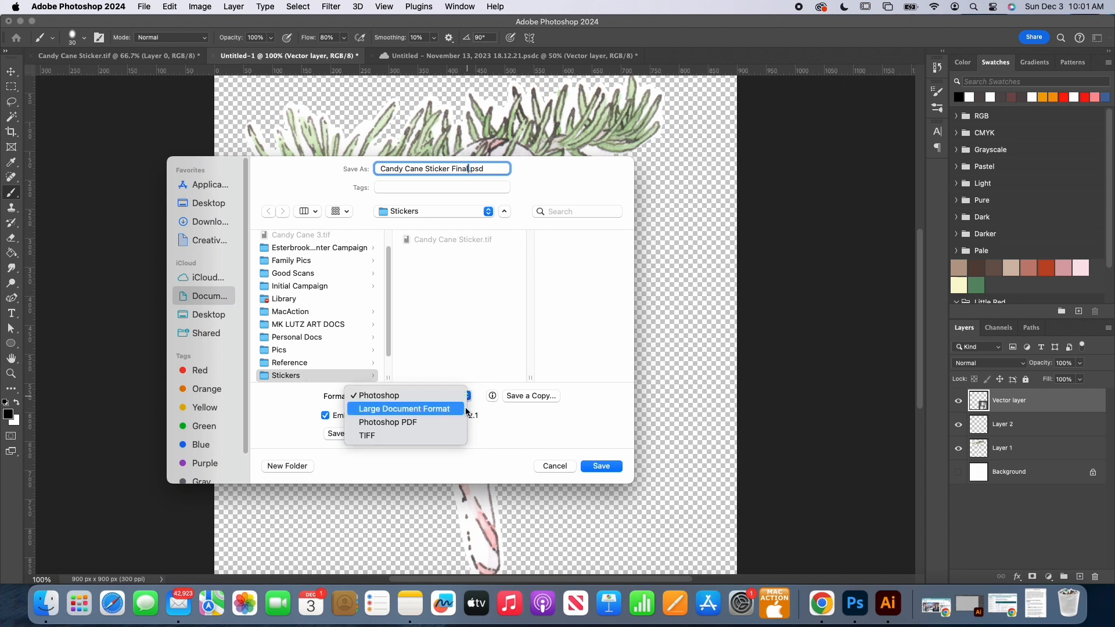
{"action": "left_click", "coordinate": [439, 424]}
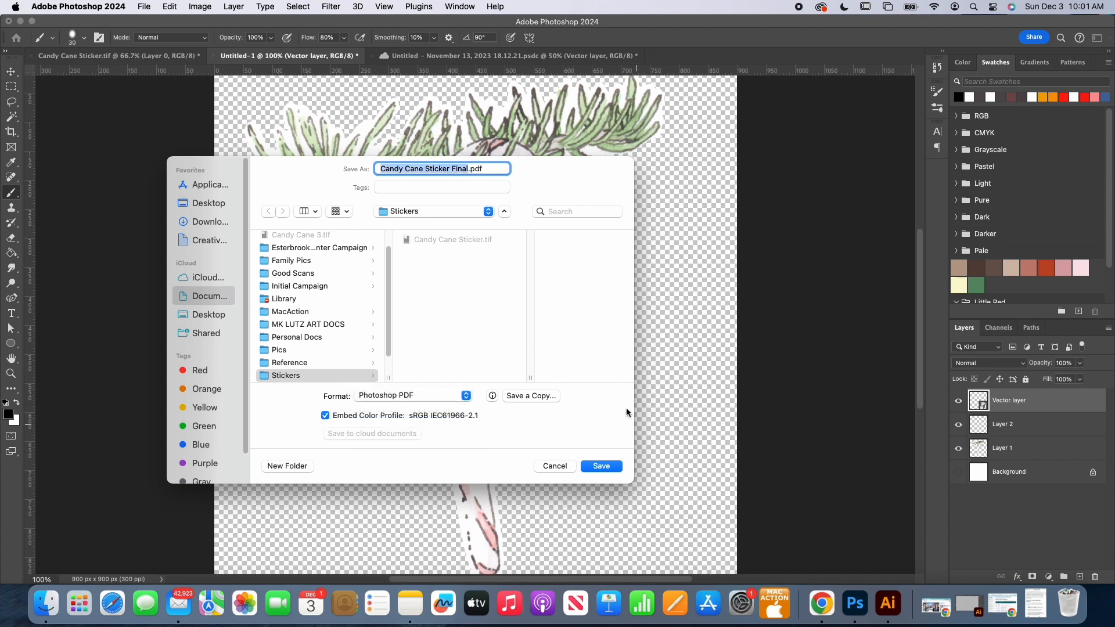
{"action": "left_click", "coordinate": [603, 467]}
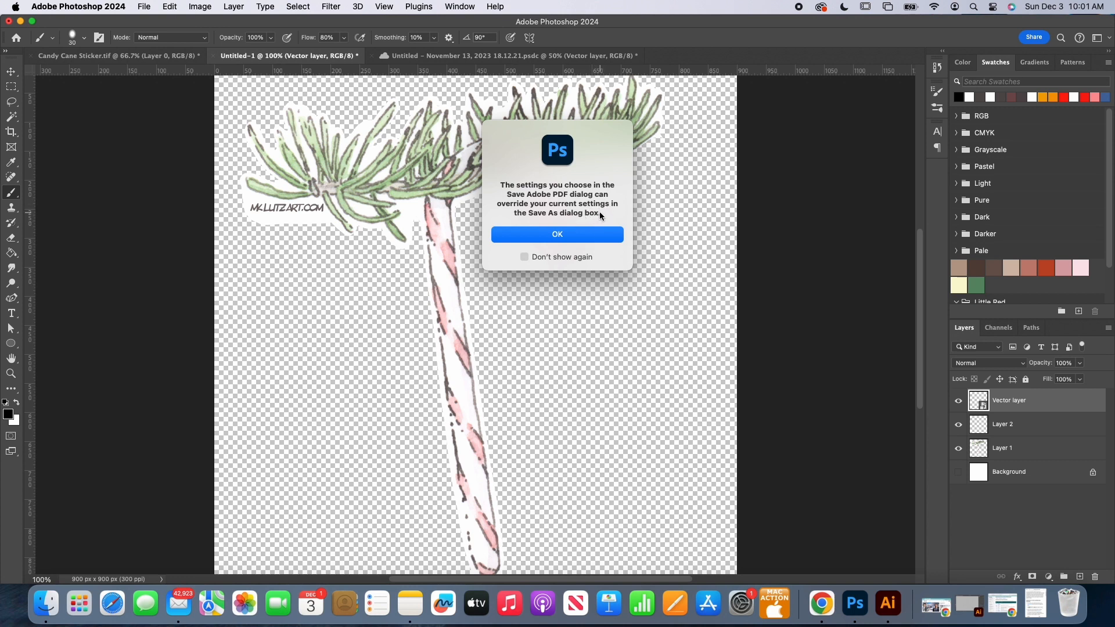
{"action": "left_click", "coordinate": [604, 234]}
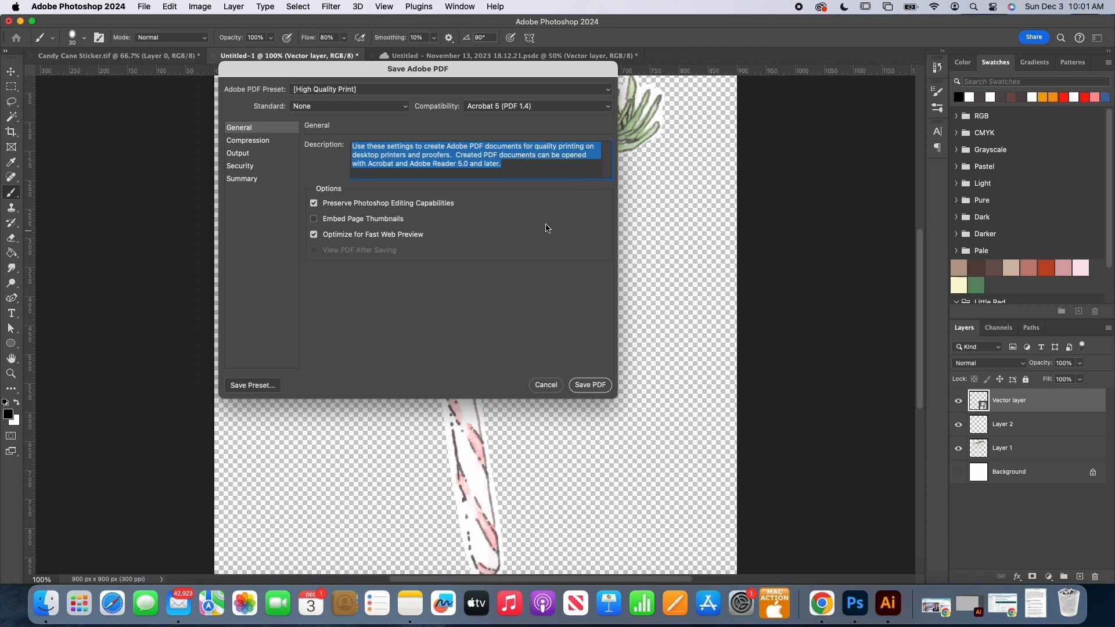
{"action": "left_click", "coordinate": [588, 390]}
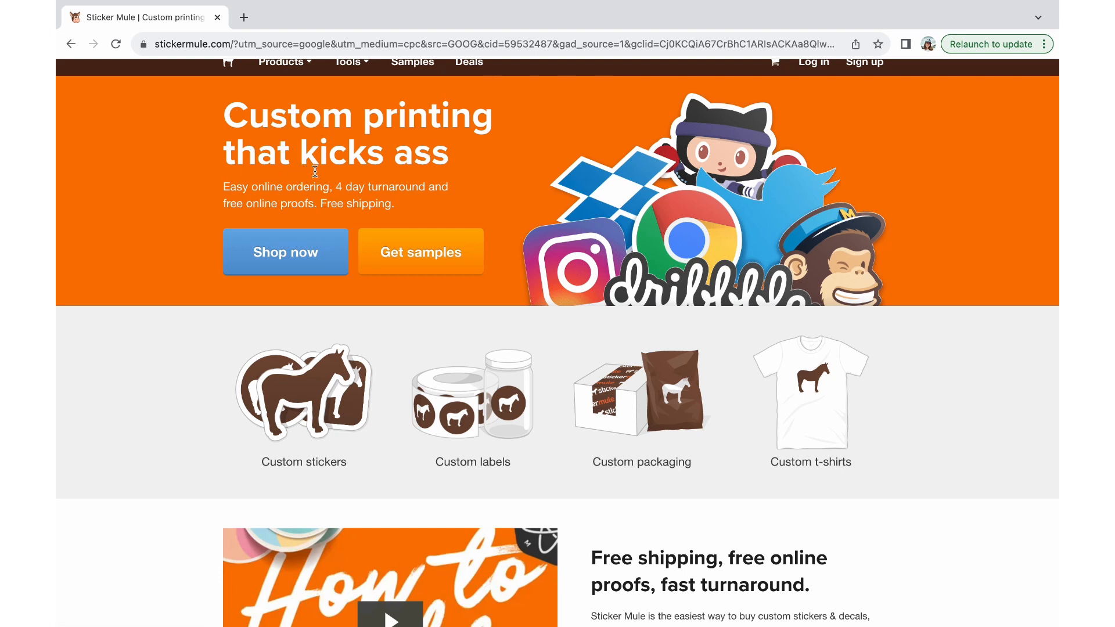
On the Sticker Mule website, choose custom sticker samples and start an order of 10 stickers at 3 x 3 in.
{"action": "left_click", "coordinate": [447, 267]}
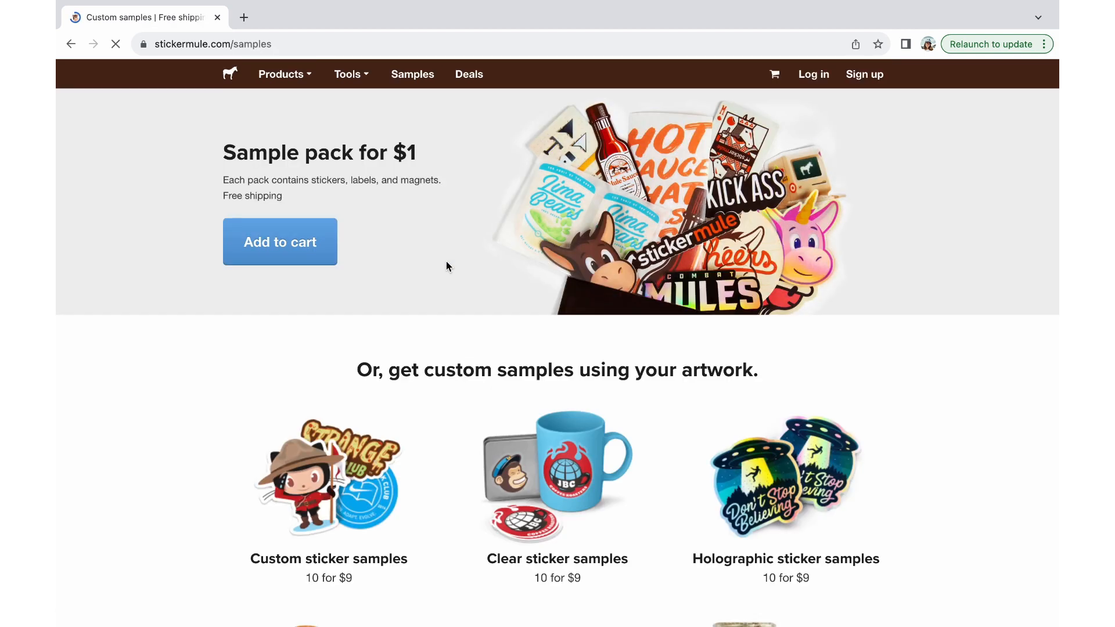
{"action": "scroll", "coordinate": [400, 465], "scroll_direction": "down", "scroll_amount": 2}
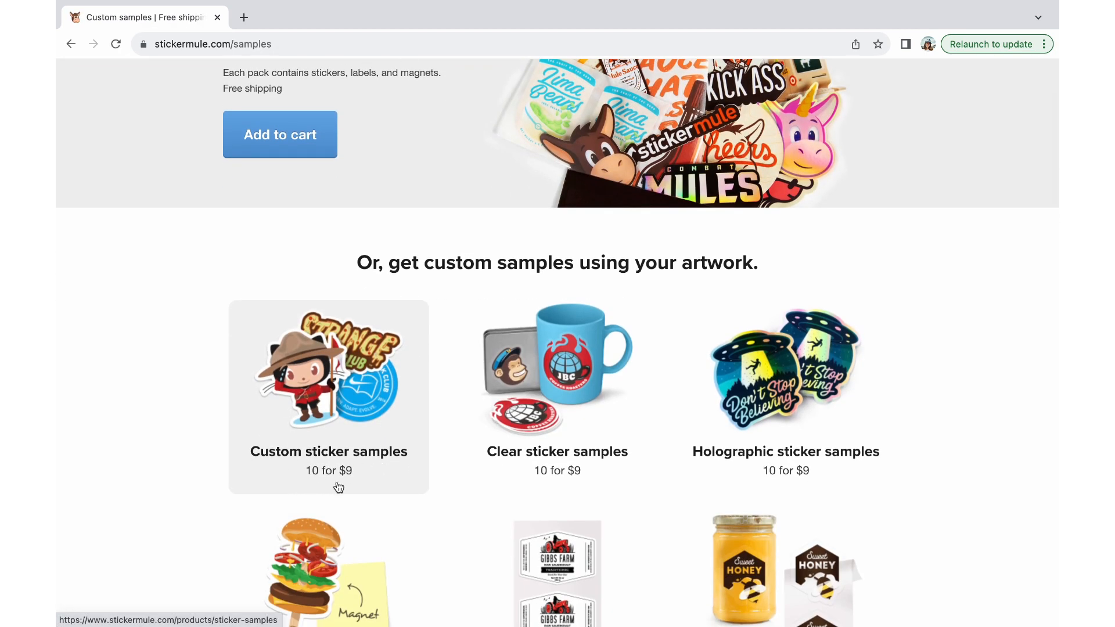
{"action": "left_click", "coordinate": [360, 410]}
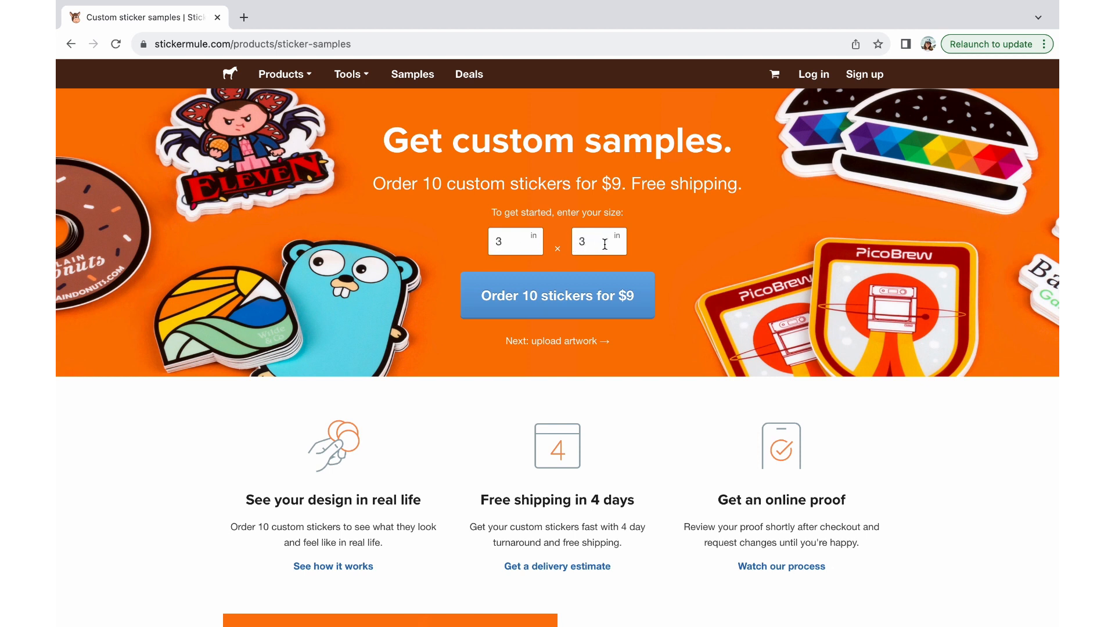
{"action": "left_click", "coordinate": [569, 308]}
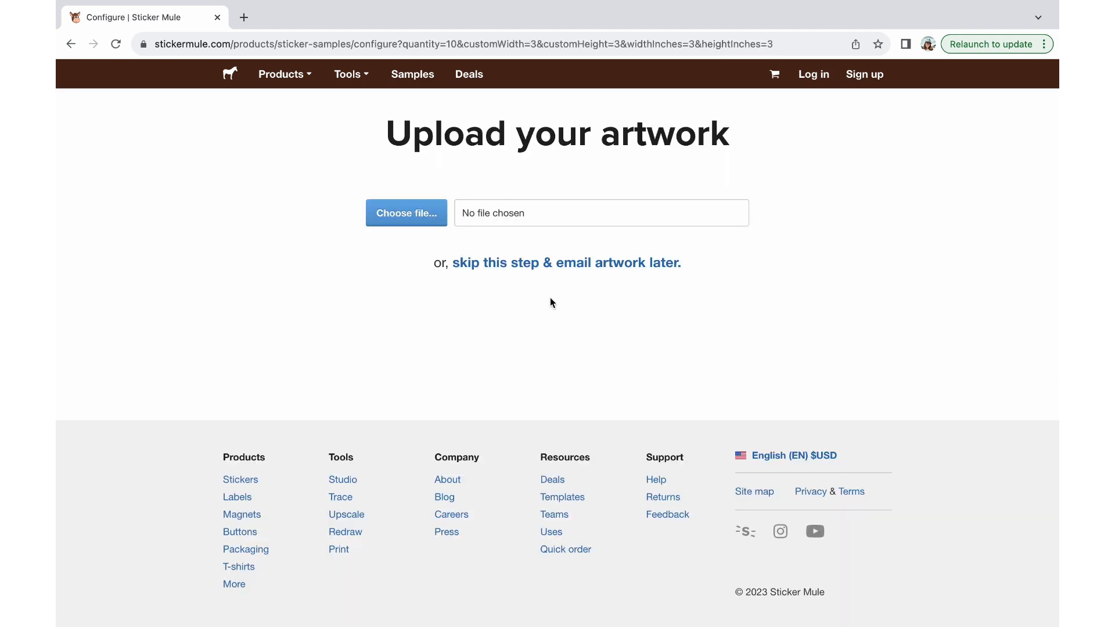
Upload Candy Cane Sticker Final.pdf from the Stickers folder in Documents as the artwork and continue to the cart.
{"action": "left_click", "coordinate": [395, 221]}
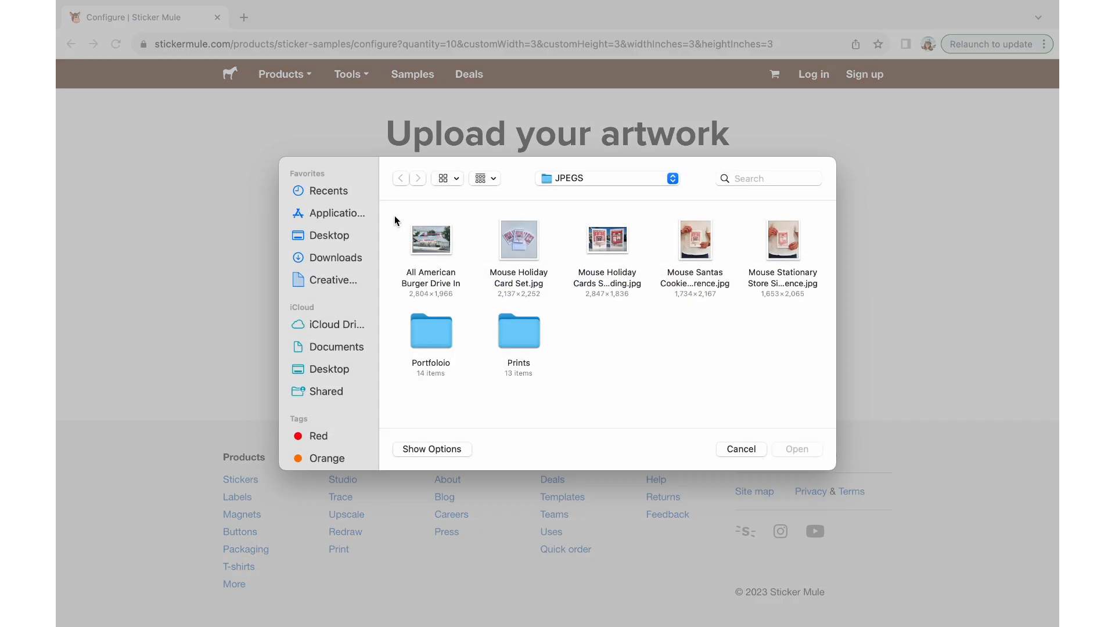
{"action": "left_click", "coordinate": [329, 346]}
{"action": "scroll", "coordinate": [539, 326], "scroll_direction": "down", "scroll_amount": 5}
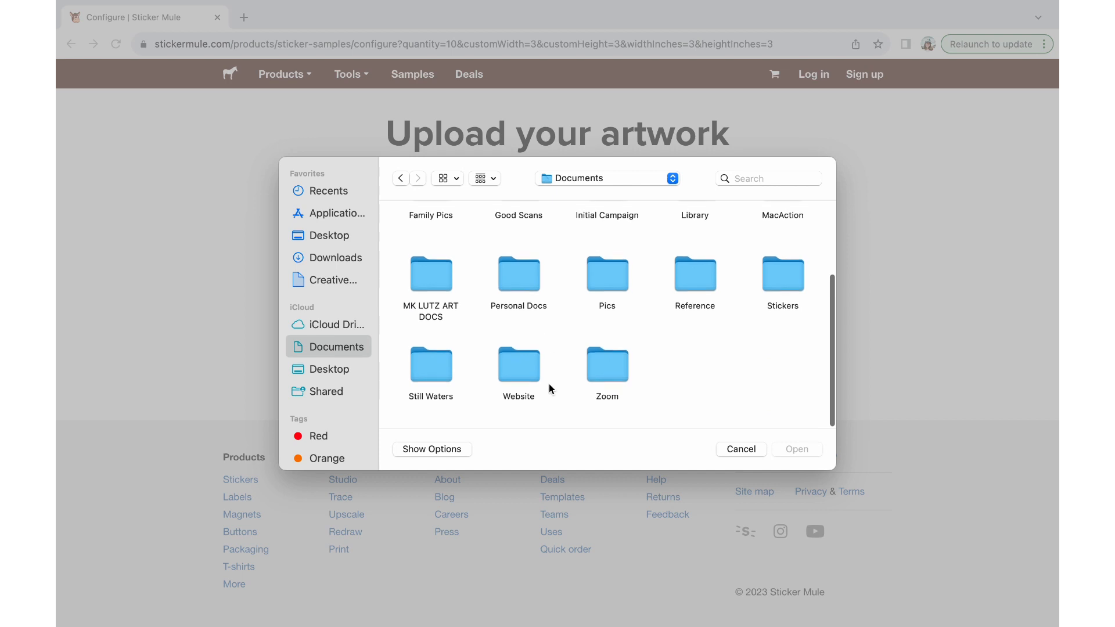
{"action": "double_click", "coordinate": [774, 285]}
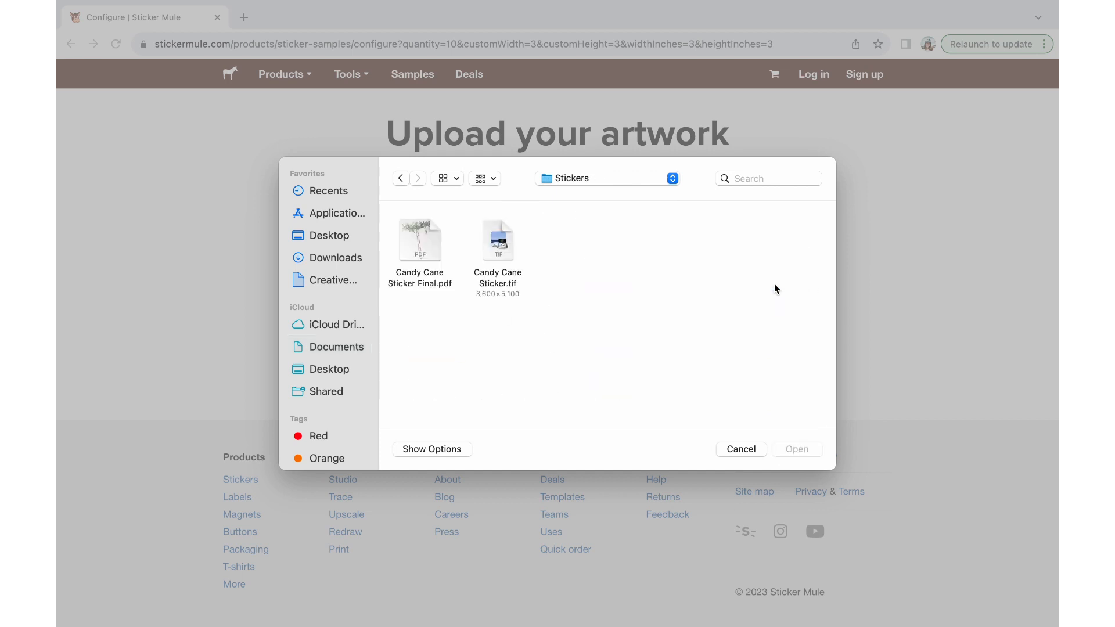
{"action": "double_click", "coordinate": [406, 245]}
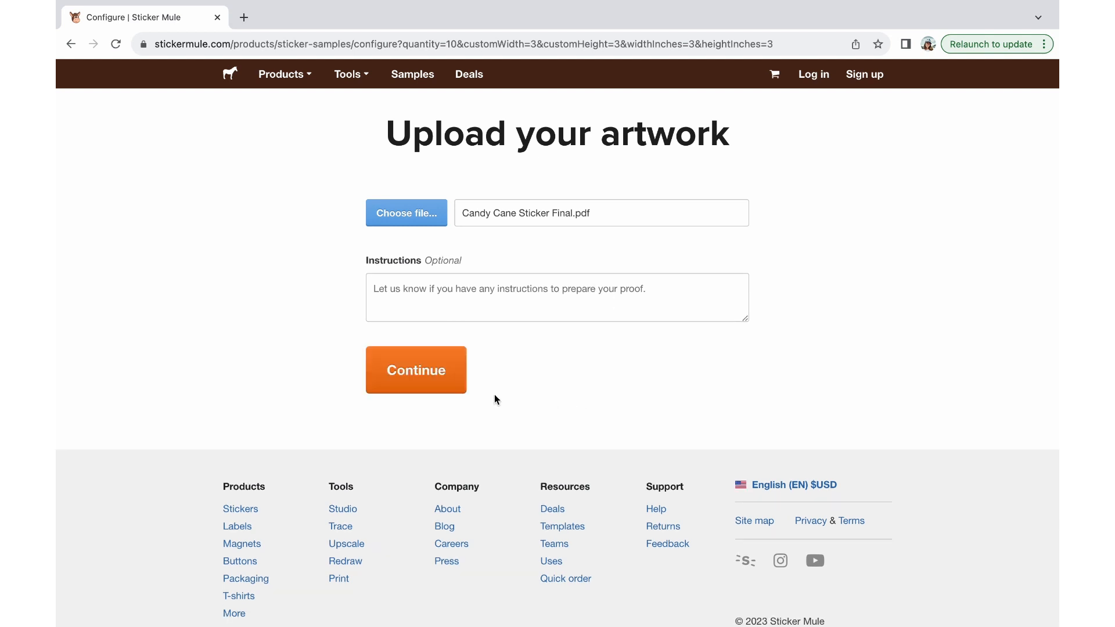
{"action": "left_click", "coordinate": [410, 381]}
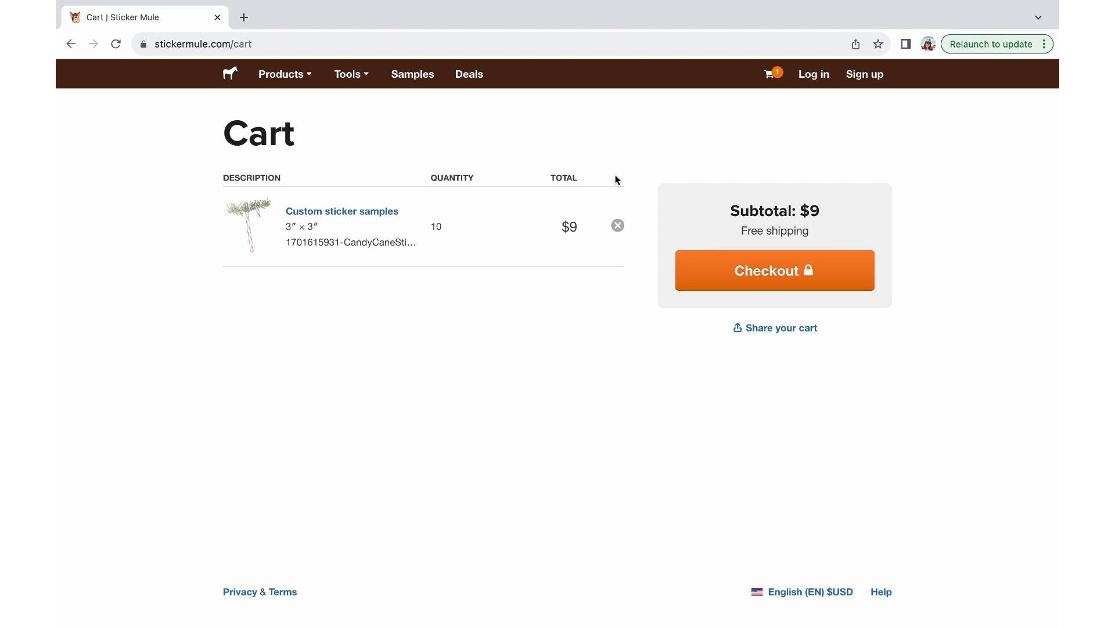
Proceed to checkout for the sticker samples and review the contact, shipping and billing sections of the form.
{"action": "left_click", "coordinate": [772, 283]}
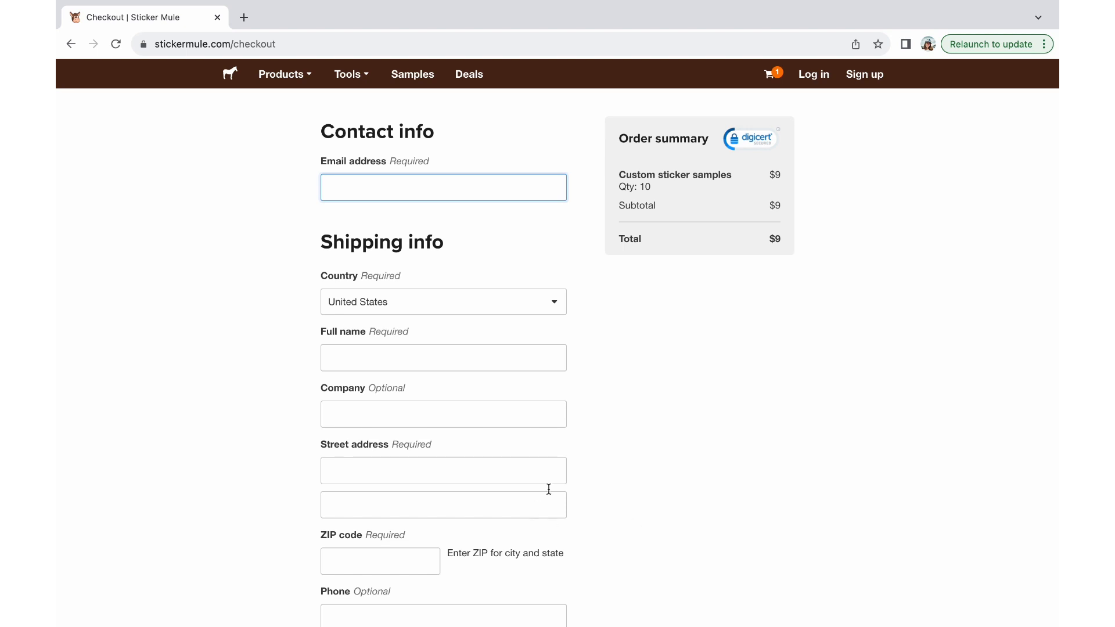
{"action": "scroll", "coordinate": [576, 488], "scroll_direction": "down", "scroll_amount": 8}
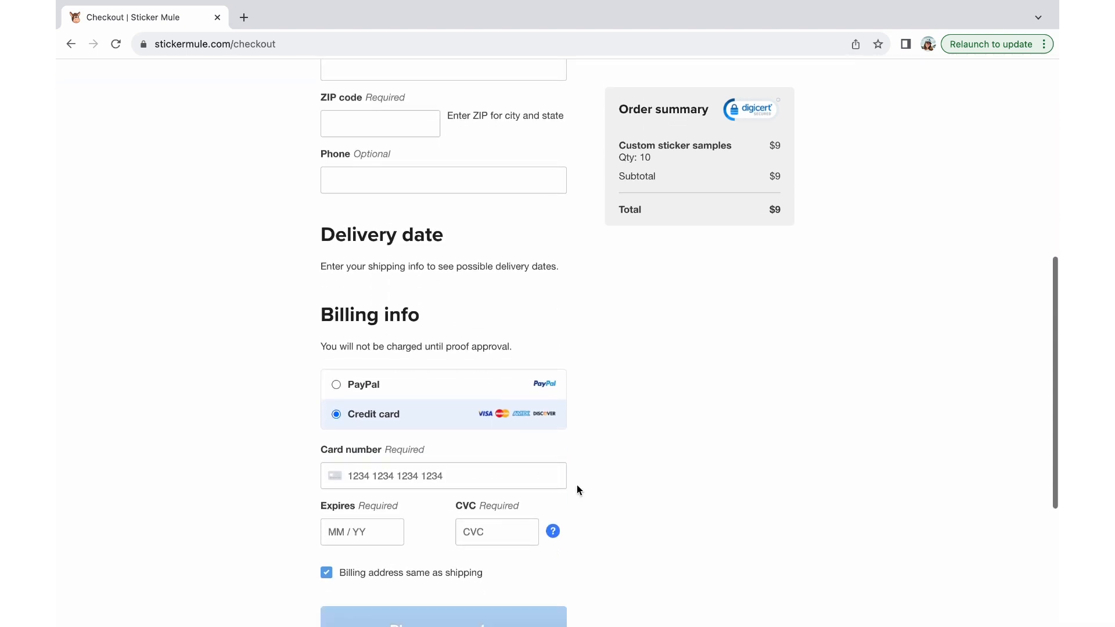
{"action": "scroll", "coordinate": [576, 485], "scroll_direction": "down", "scroll_amount": 5}
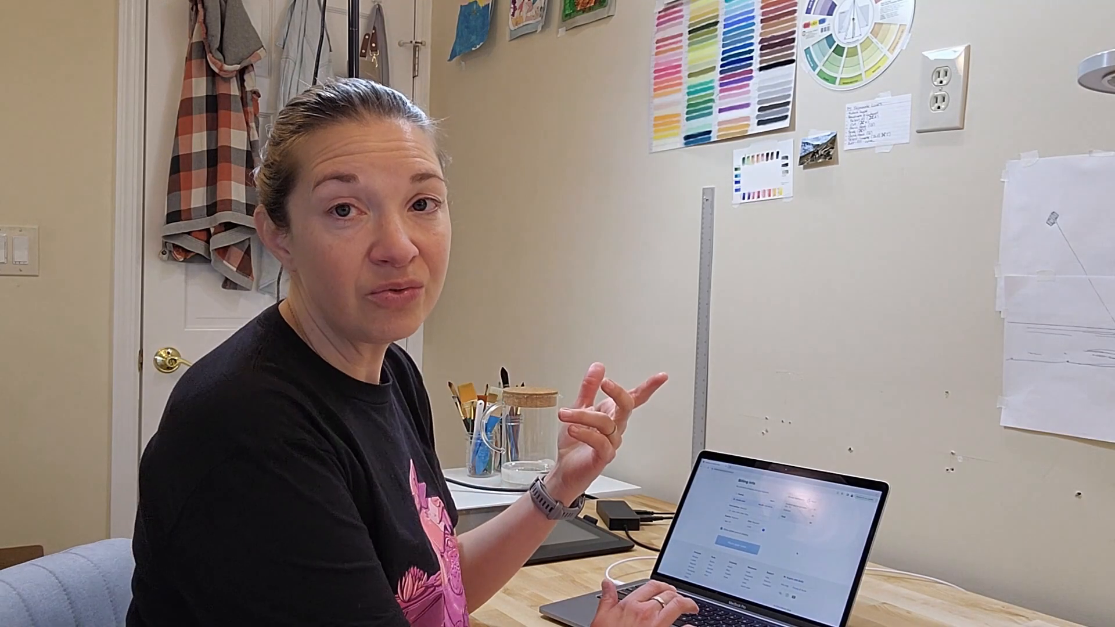